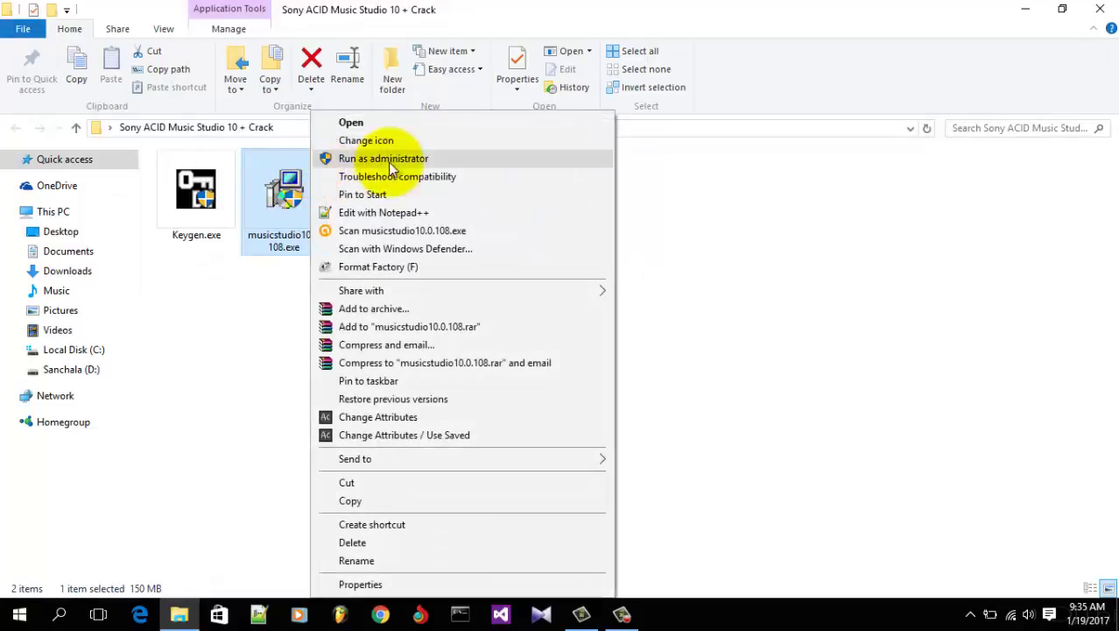
Step: Run the musicstudio10.0.108.exe installer as administrator and choose English as the installation language
left_click(459, 161)
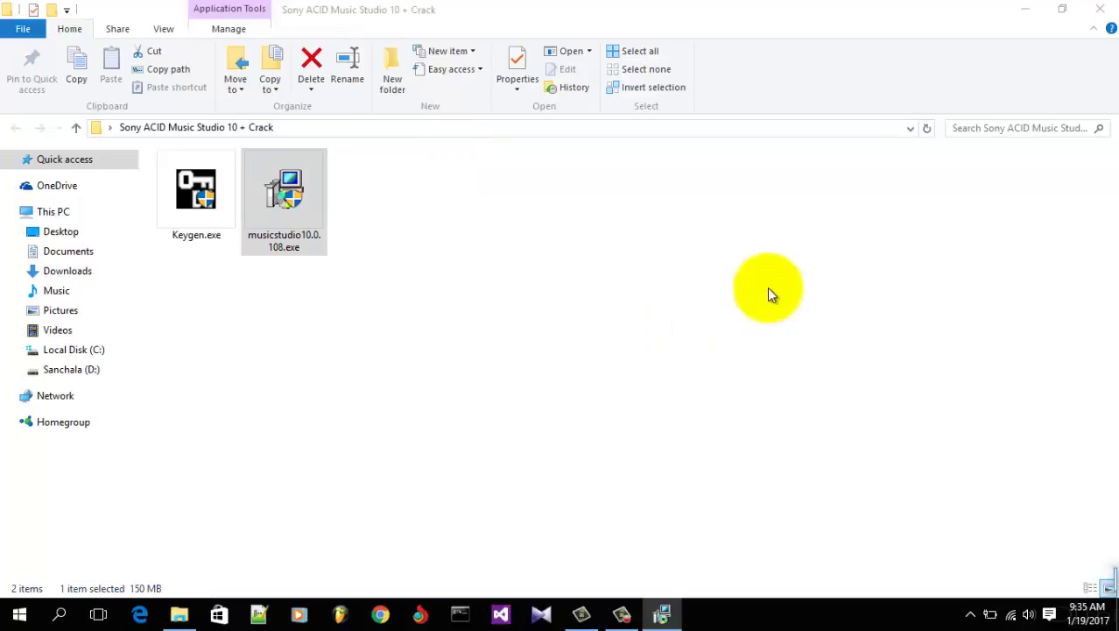
left_click(1024, 11)
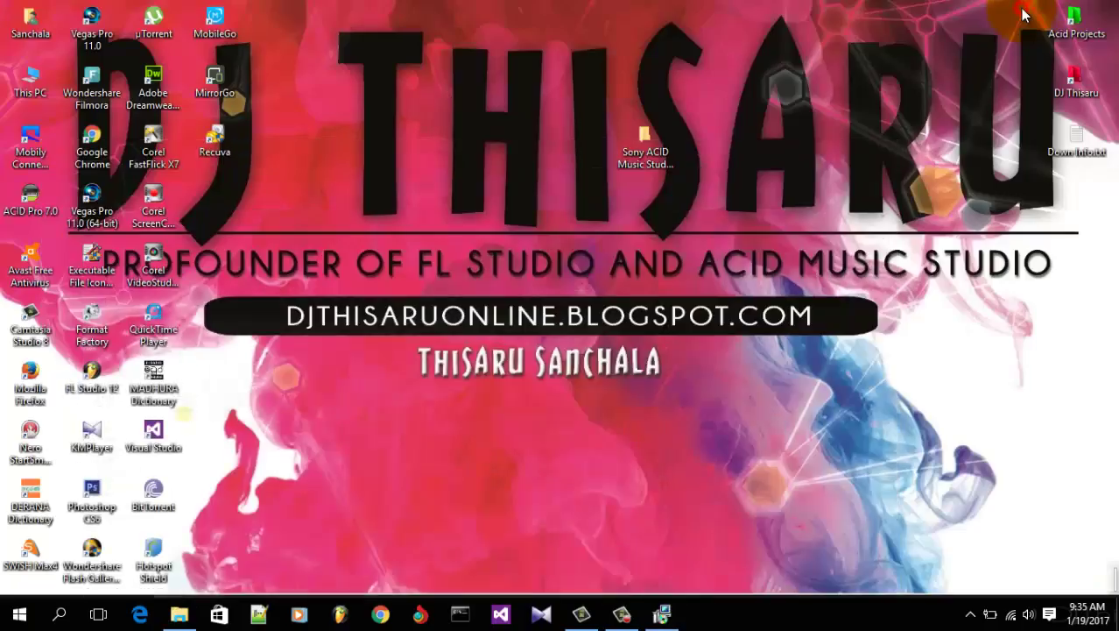
left_click(426, 317)
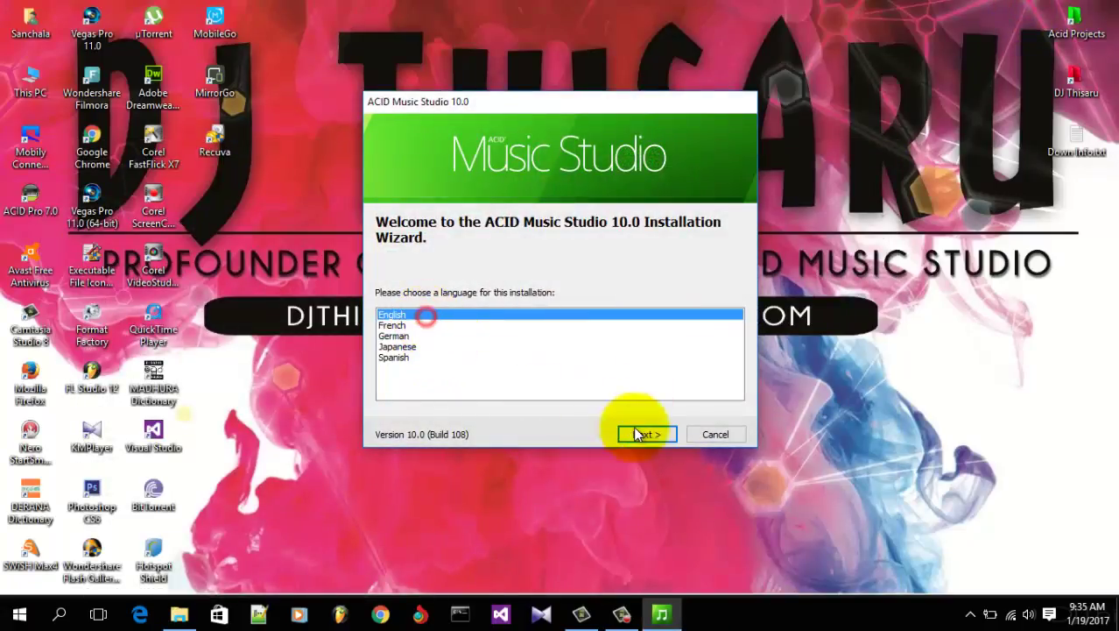
left_click(648, 435)
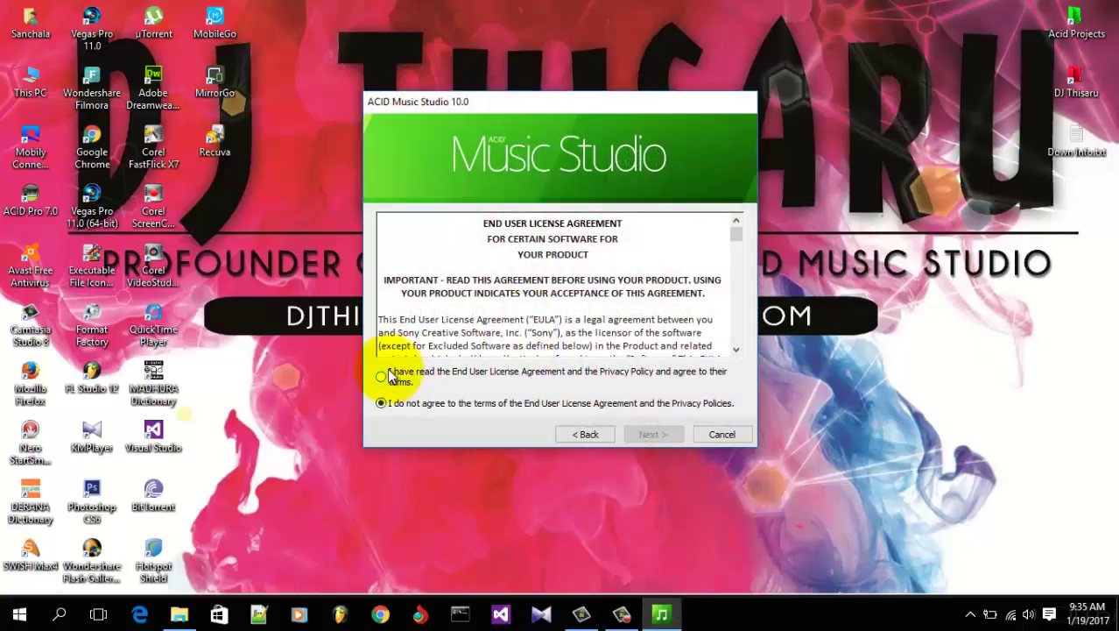
Step: Accept the license agreement and install ACID Music Studio 10.0 in the default folder with a desktop shortcut
left_click(385, 375)
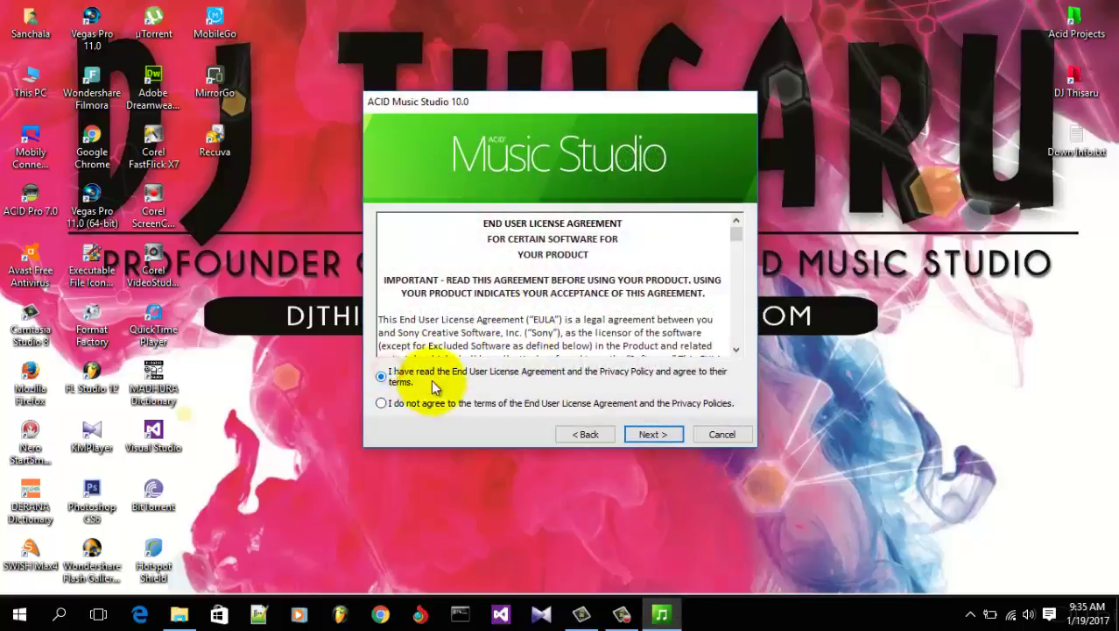
left_click(669, 436)
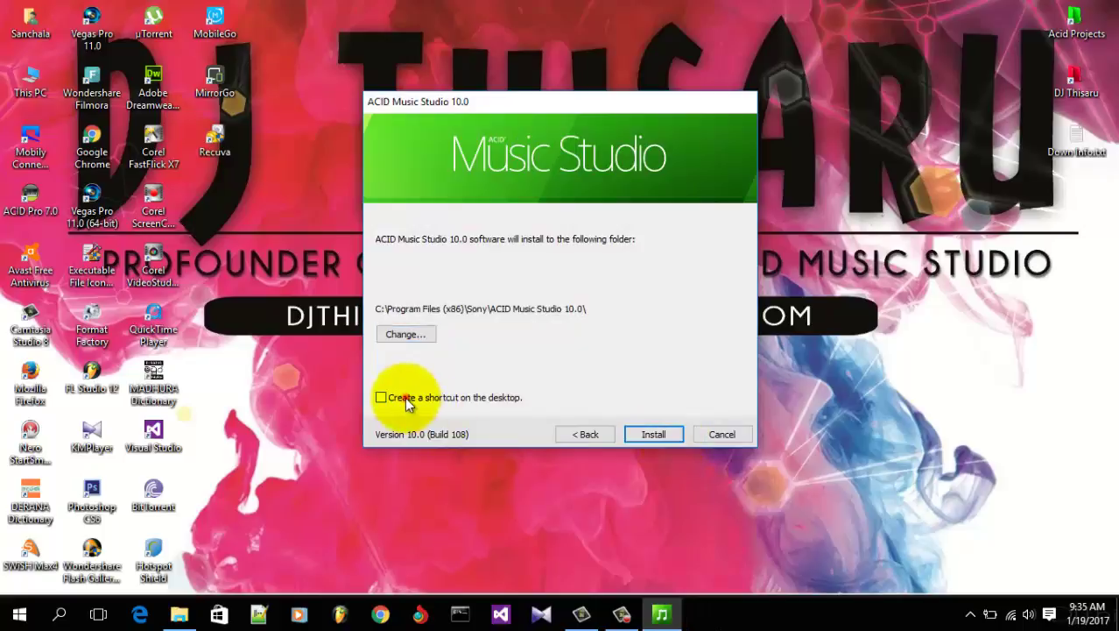
left_click(403, 397)
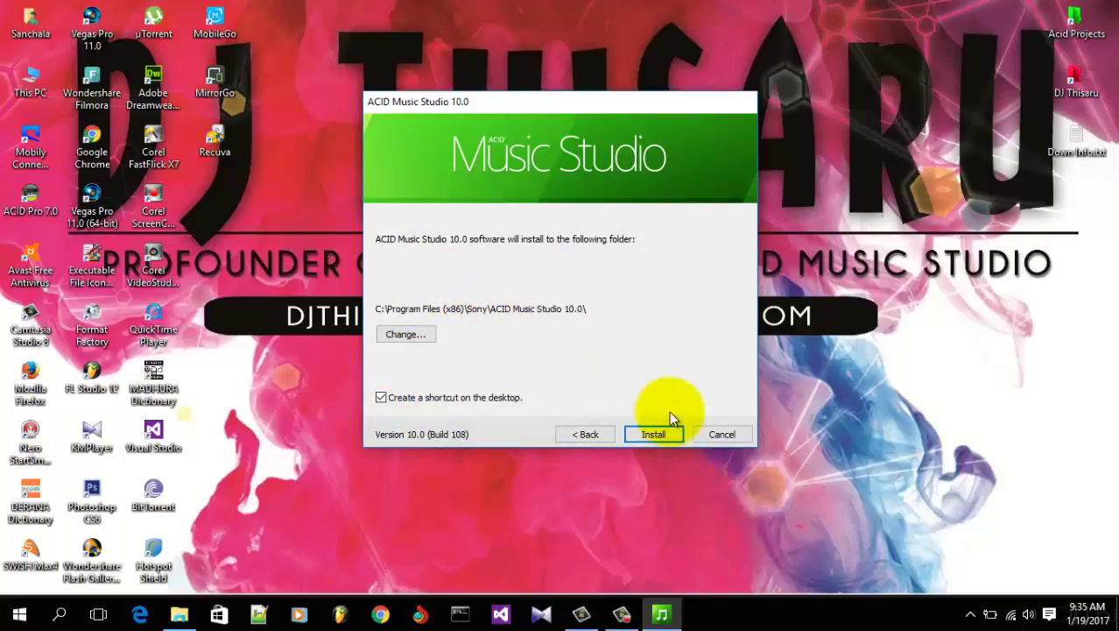
left_click(658, 433)
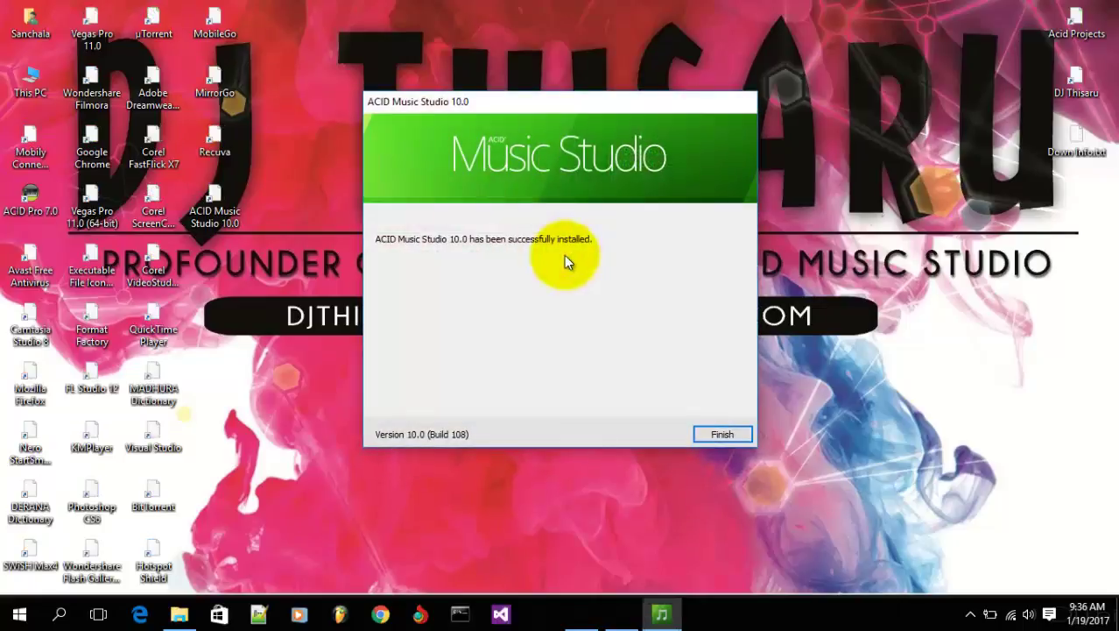
left_click(717, 432)
Step: Open the file location of the ACID Music Studio 10.0 desktop shortcut and move the restored folder window aside
double_click(243, 200)
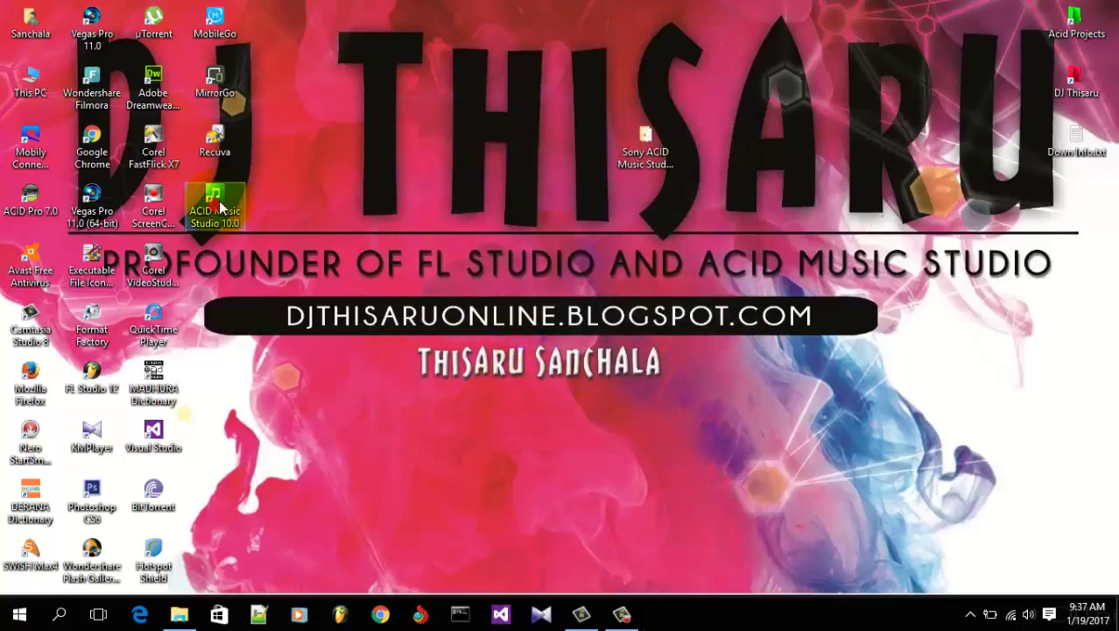
right_click(244, 198)
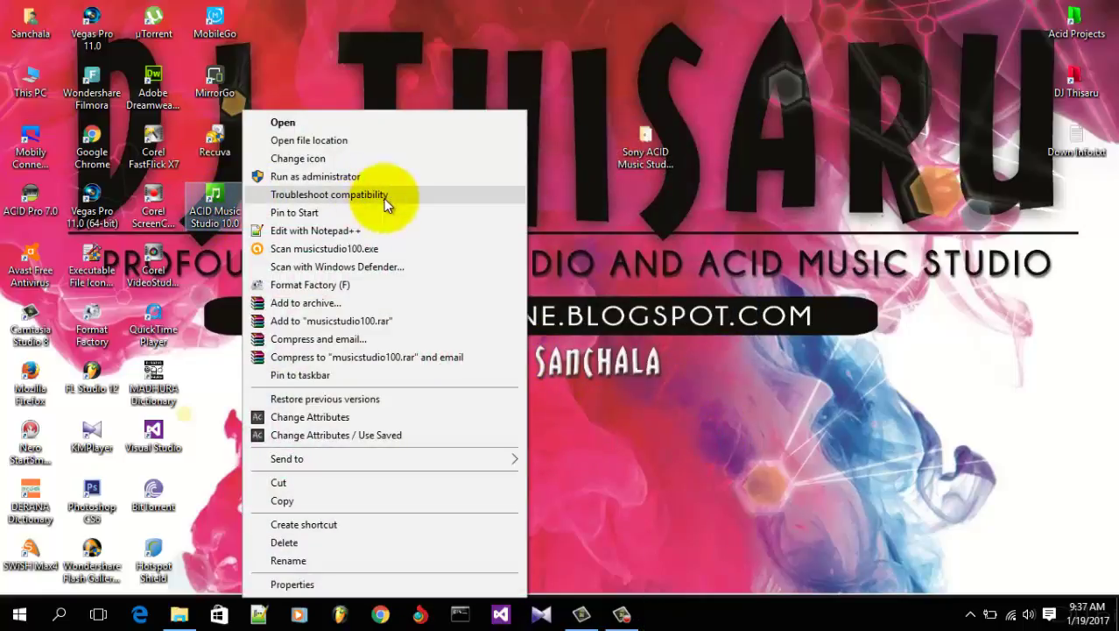
left_click(372, 144)
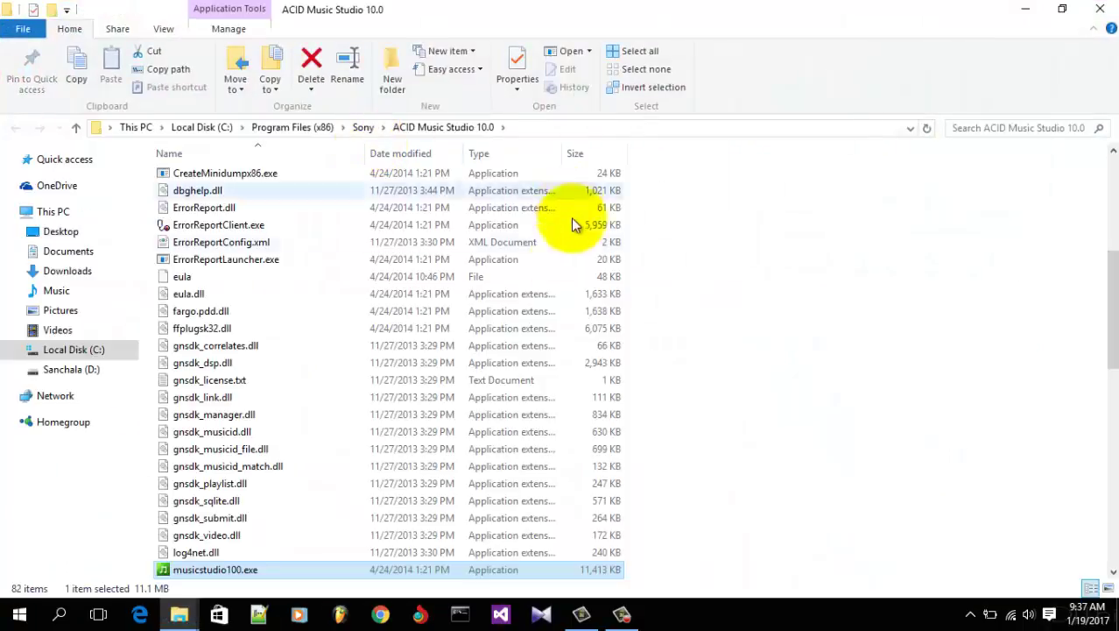
scroll(311, 330, "down", 3)
scroll(280, 324, "down", 3)
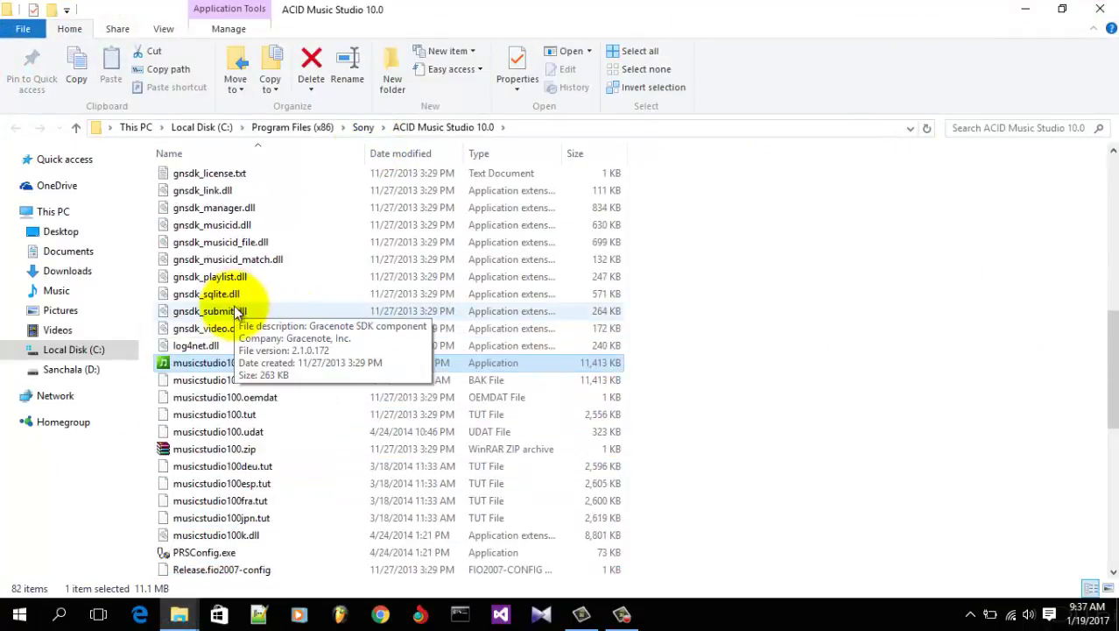
left_click(740, 293)
left_click(1058, 9)
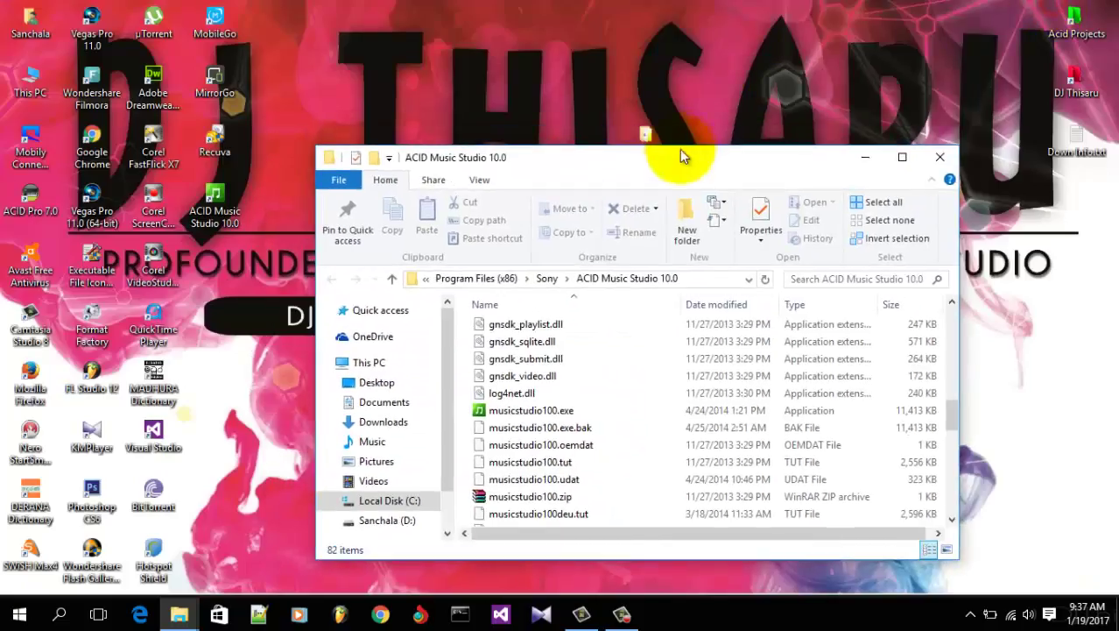
left_click_drag(679, 153, 371, 56)
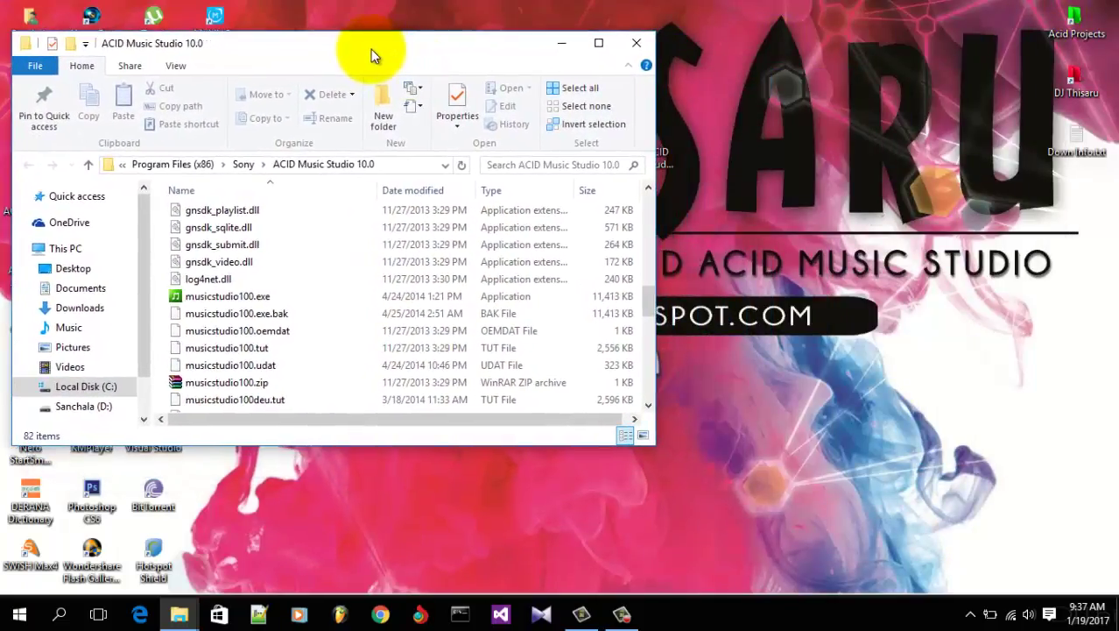
Step: Open the Sony ACID Music Studio 10 + Crack folder from the desktop and copy Keygen.exe
double_click(670, 158)
left_click_drag(658, 132, 885, 56)
left_click(734, 228)
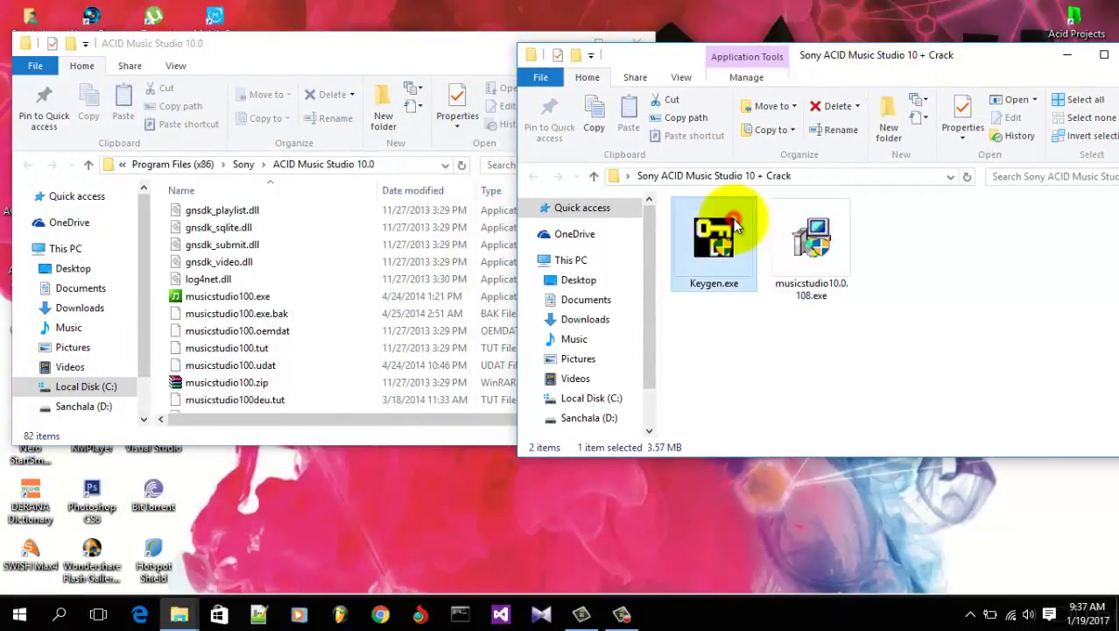
right_click(735, 226)
left_click(794, 502)
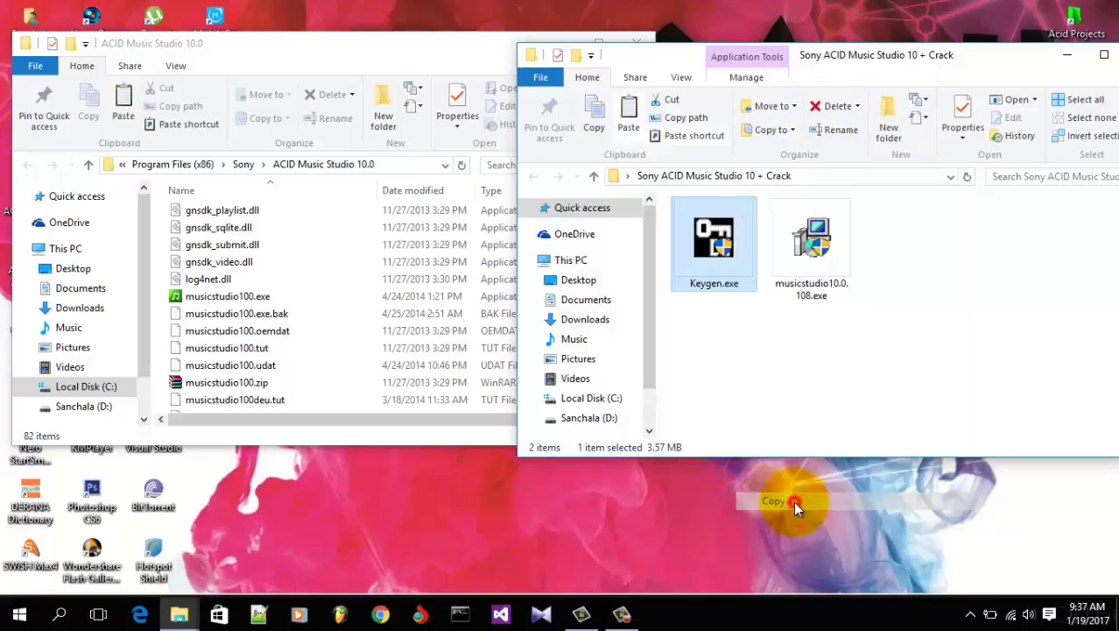
Step: Paste Keygen.exe into the maximized ACID Music Studio 10.0 installation folder, granting administrator permission
left_click_drag(462, 44, 624, 56)
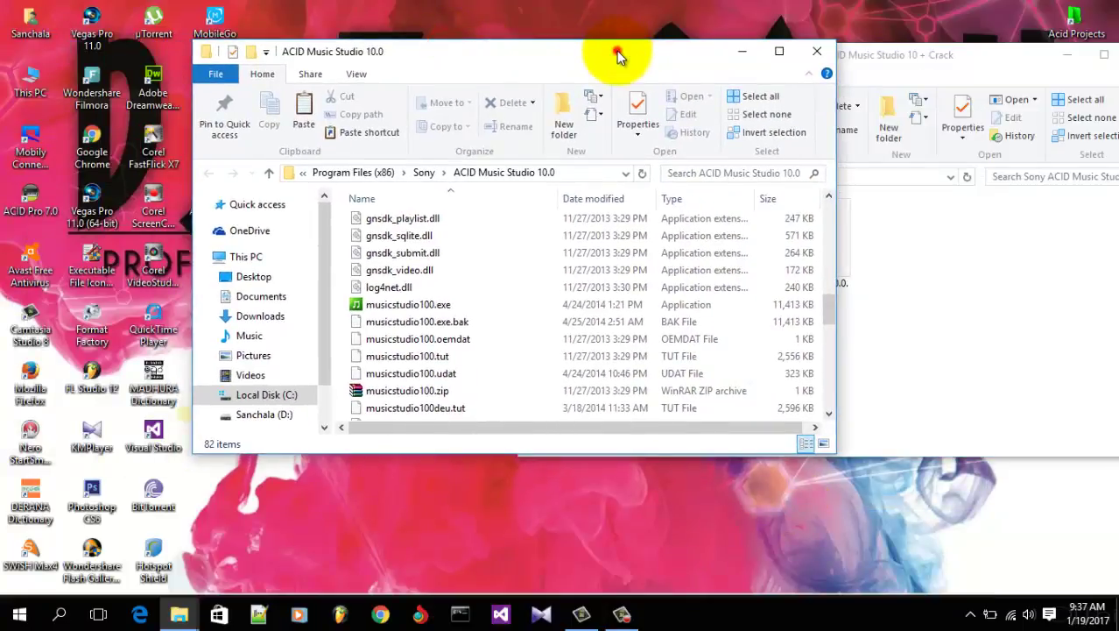
double_click(613, 48)
scroll(788, 288, "up", 10)
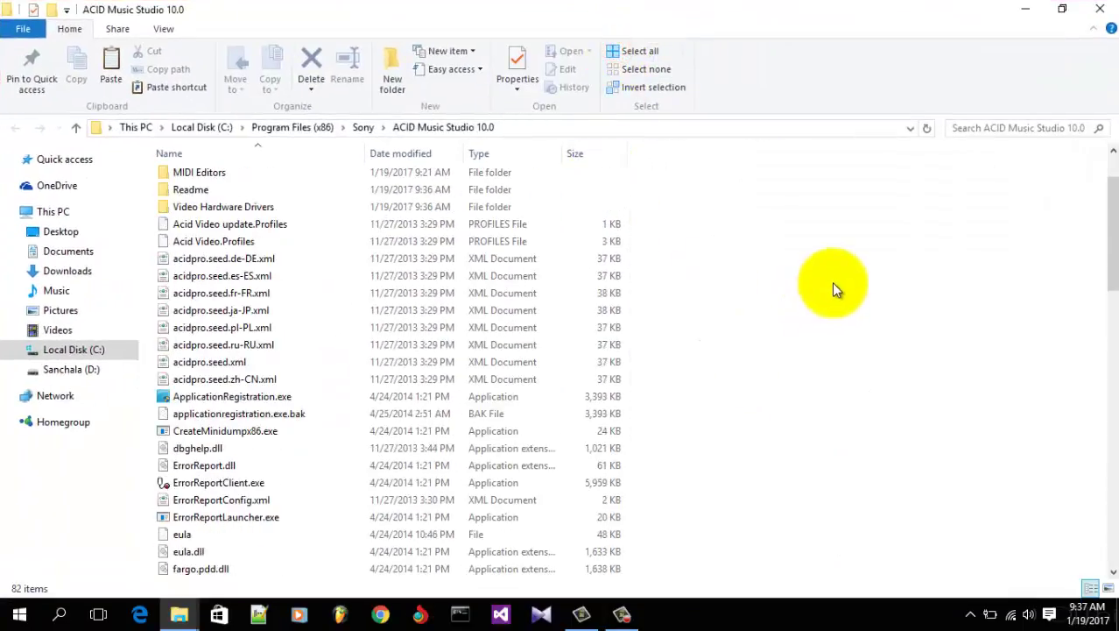
right_click(839, 273)
left_click(878, 382)
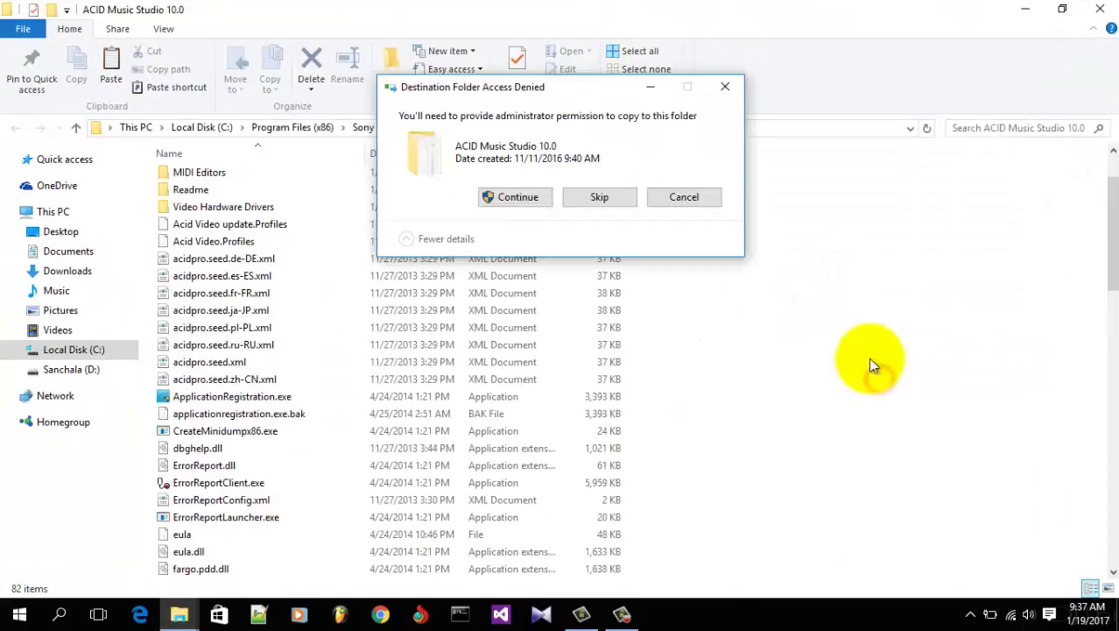
left_click(515, 197)
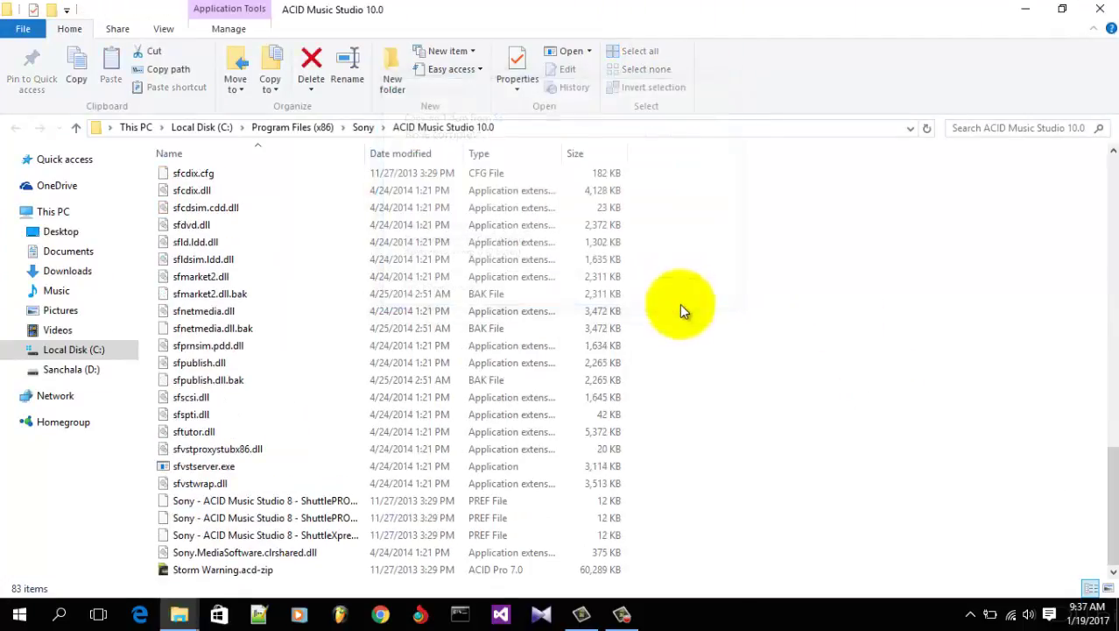
Step: Launch Keygen.exe from the ACID Music Studio 10.0 installation folder and minimize the folder window
scroll(368, 394, "up", 6)
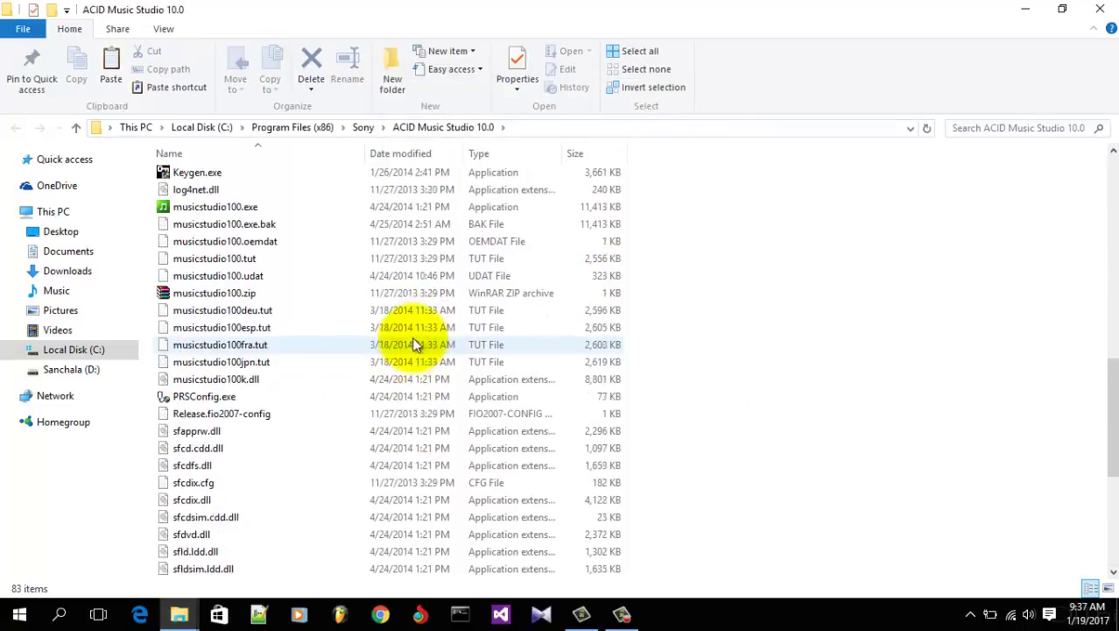
scroll(315, 261, "up", 2)
left_click(262, 276)
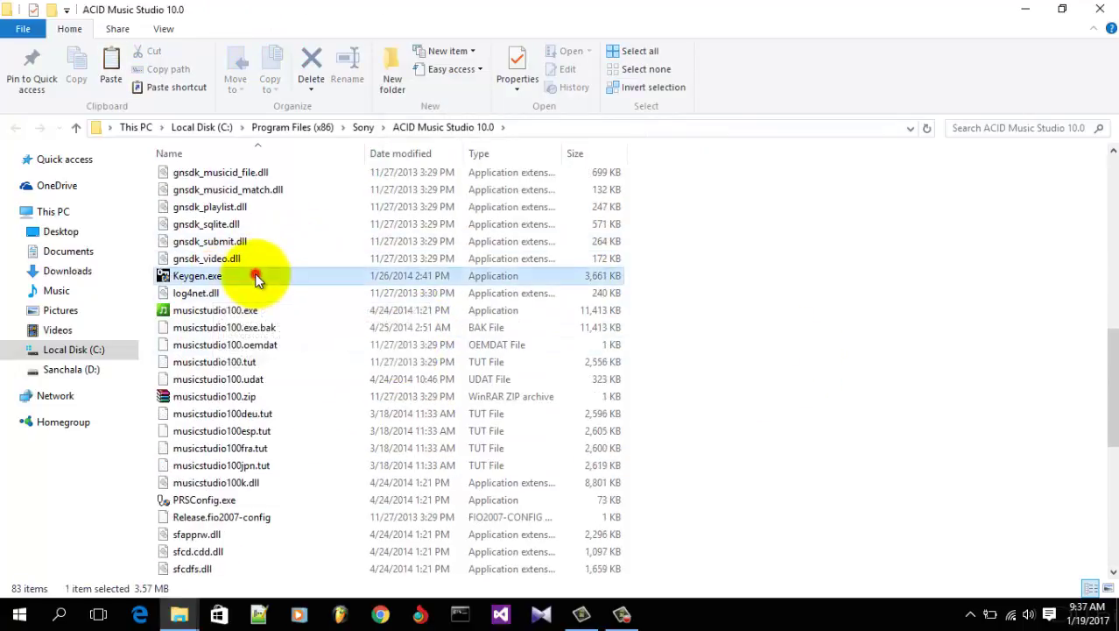
right_click(255, 278)
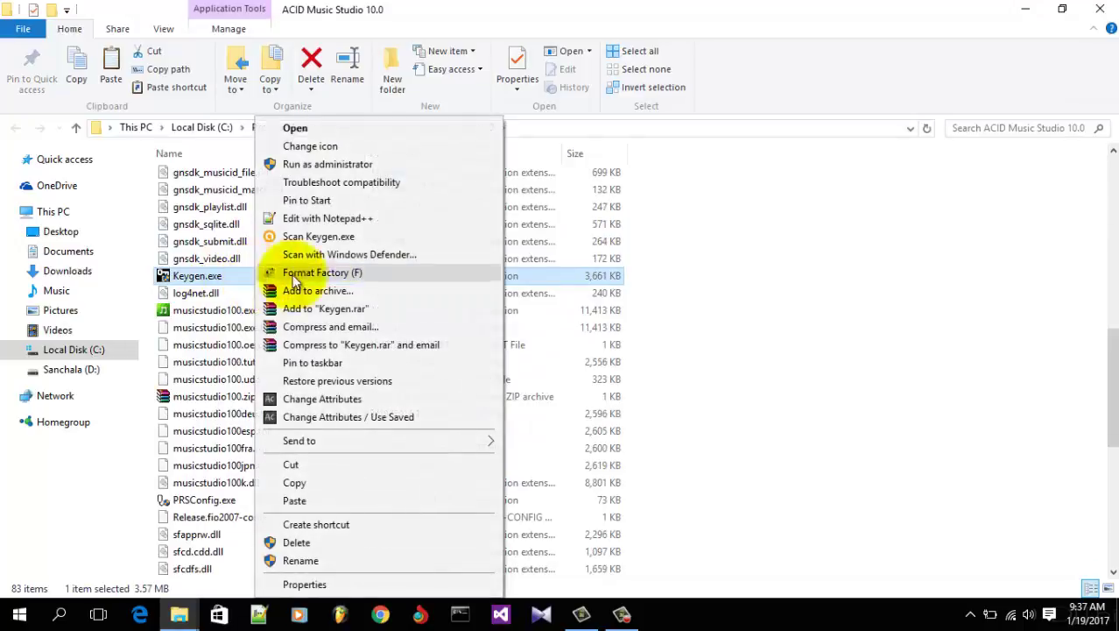
left_click(364, 131)
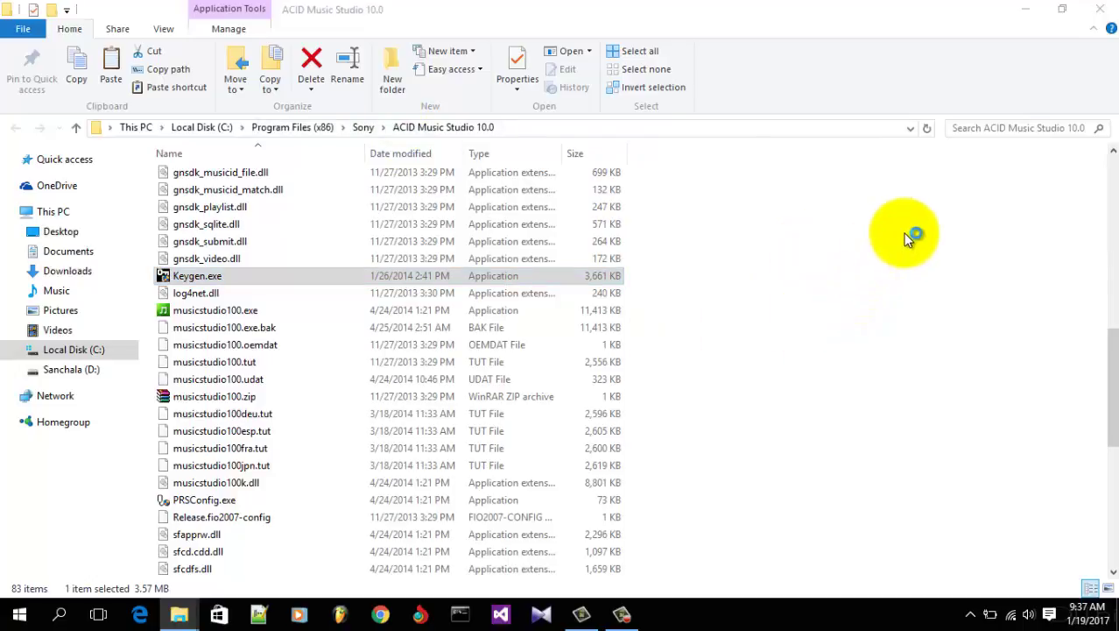
left_click(1032, 12)
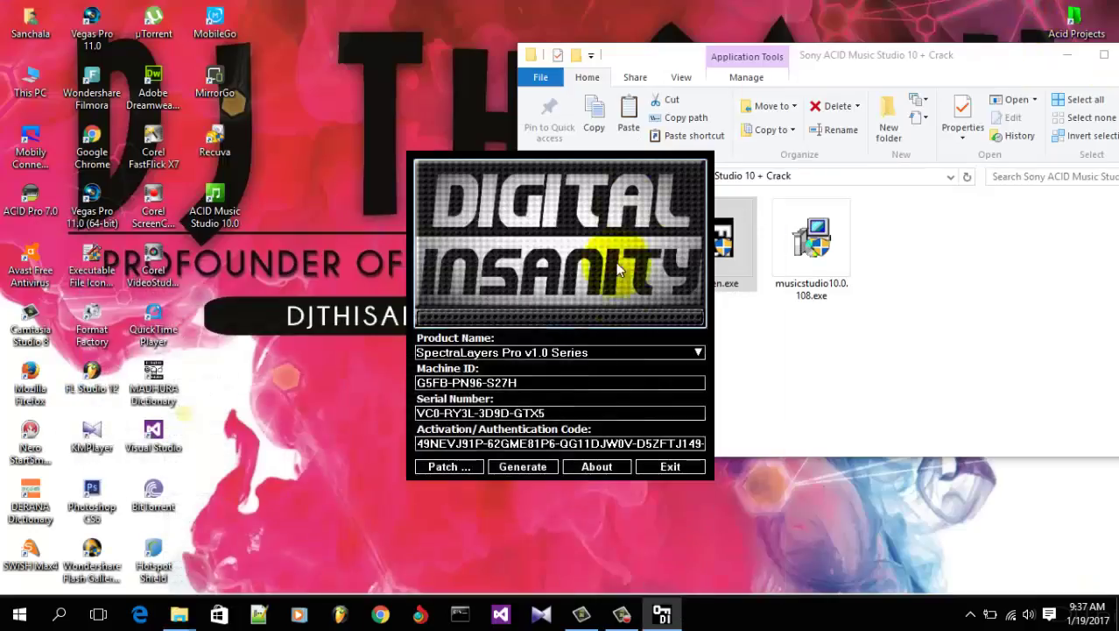
Step: Set the keygen's product name to ACID Music Studio 10.0 Series
left_click(698, 353)
scroll(473, 408, "down", 4)
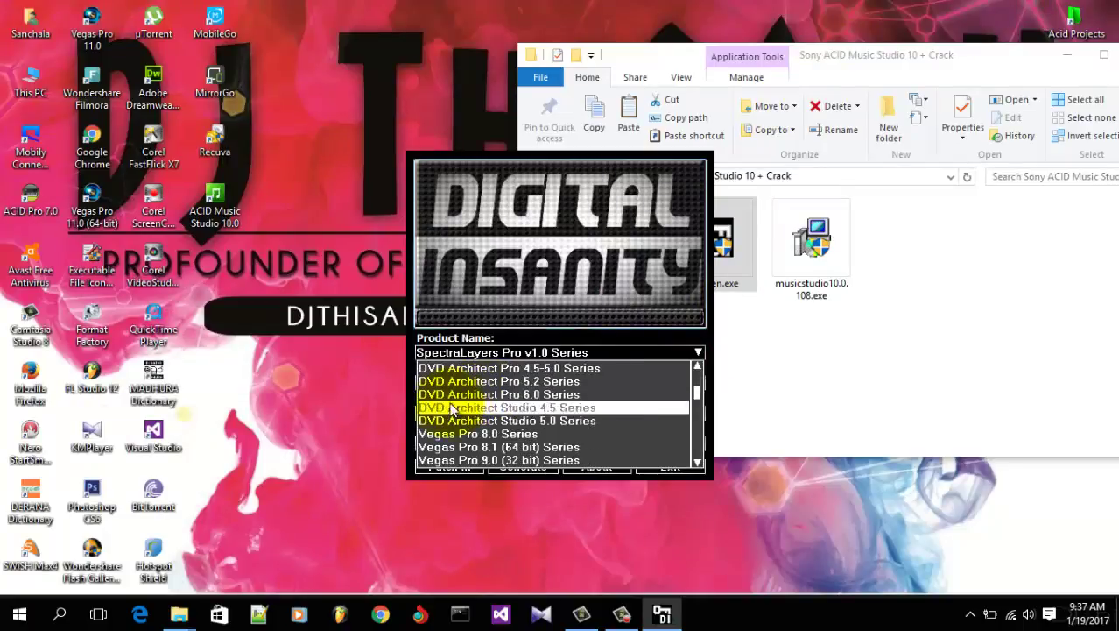
scroll(433, 427, "down", 2)
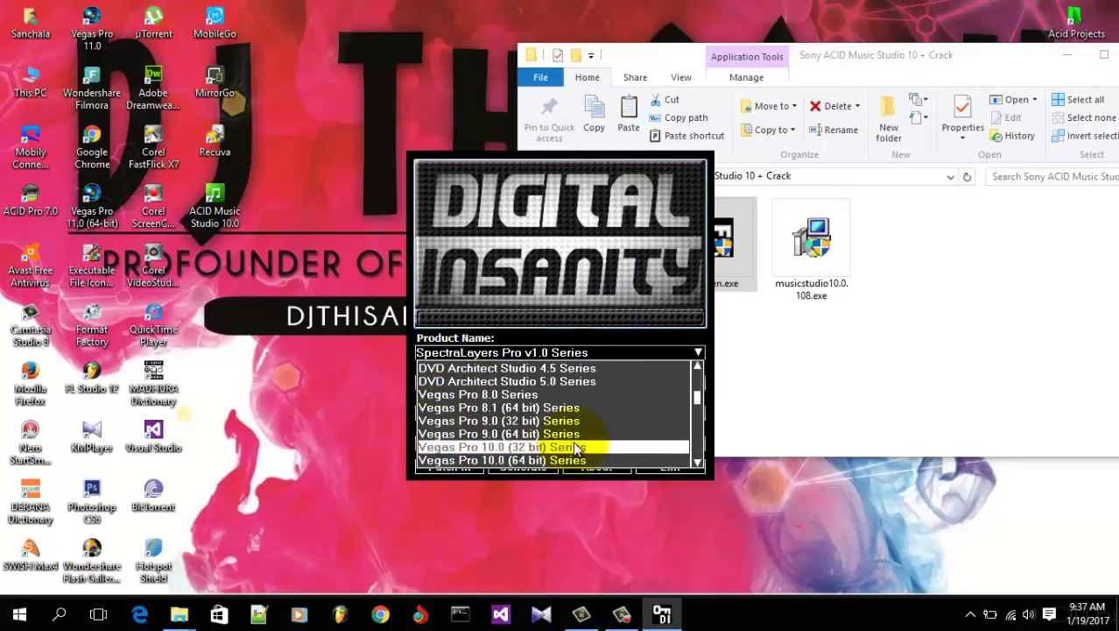
scroll(576, 447, "down", 1)
scroll(576, 446, "down", 1)
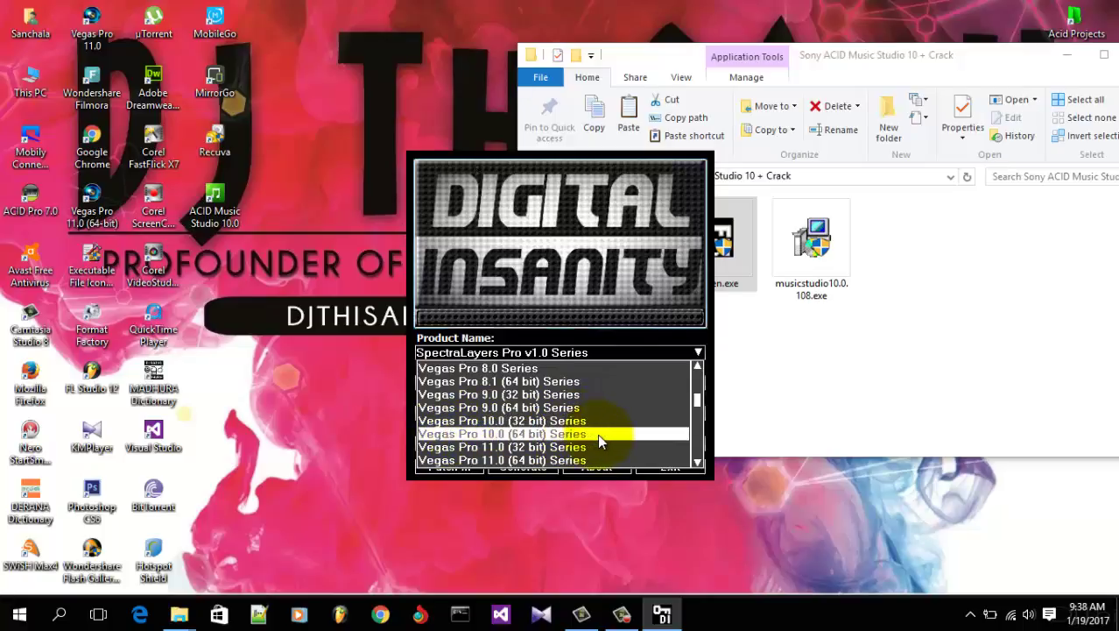
scroll(600, 441, "down", 1)
scroll(601, 441, "down", 6)
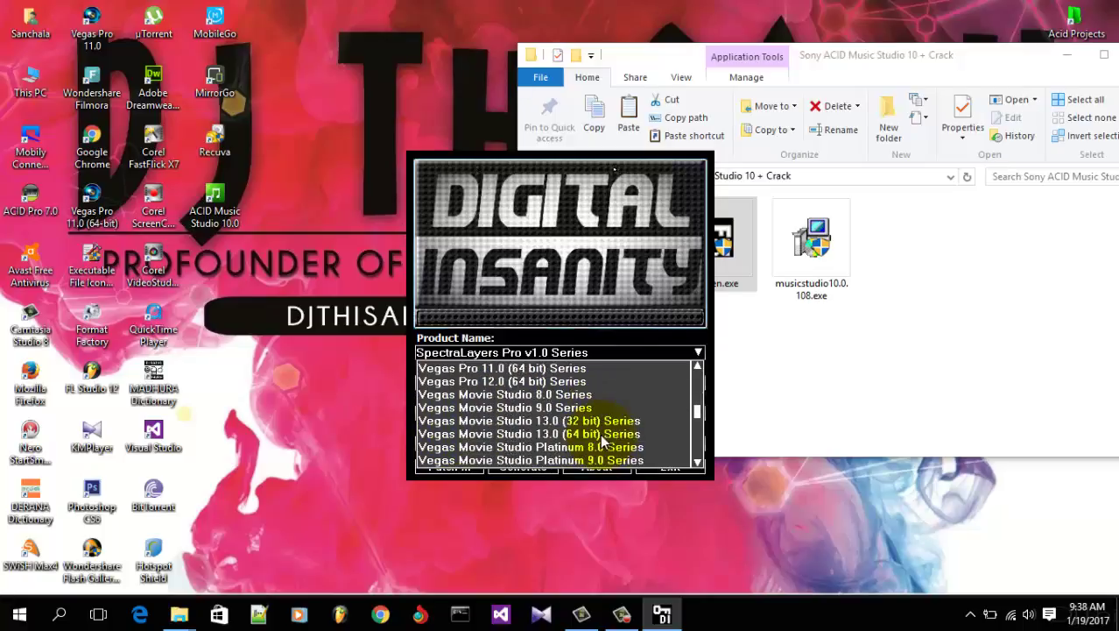
scroll(602, 437, "down", 2)
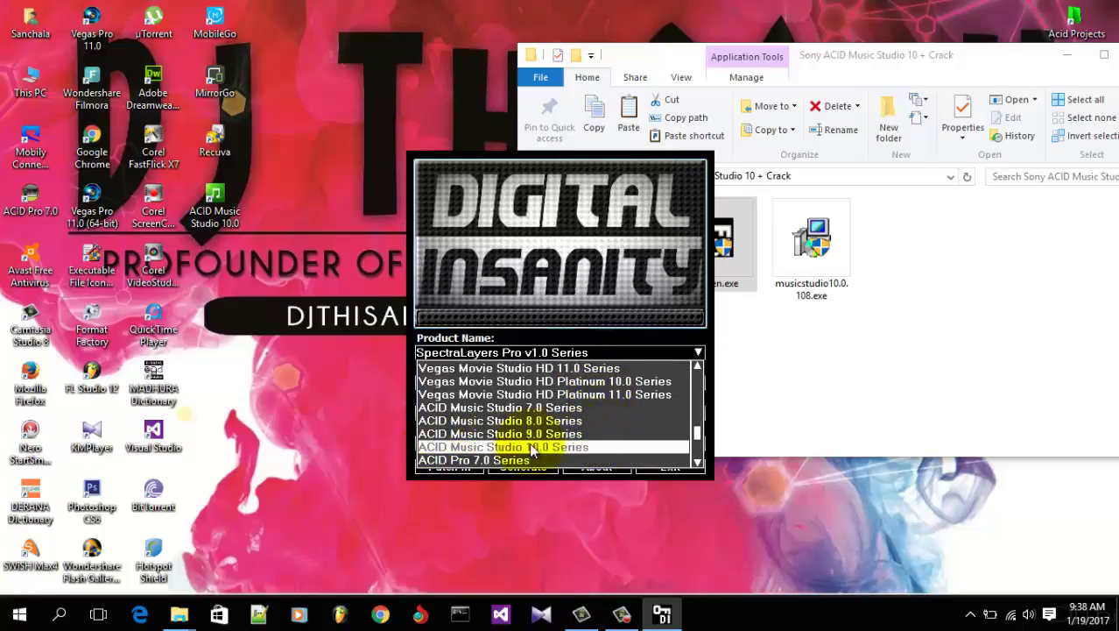
scroll(543, 435, "down", 1)
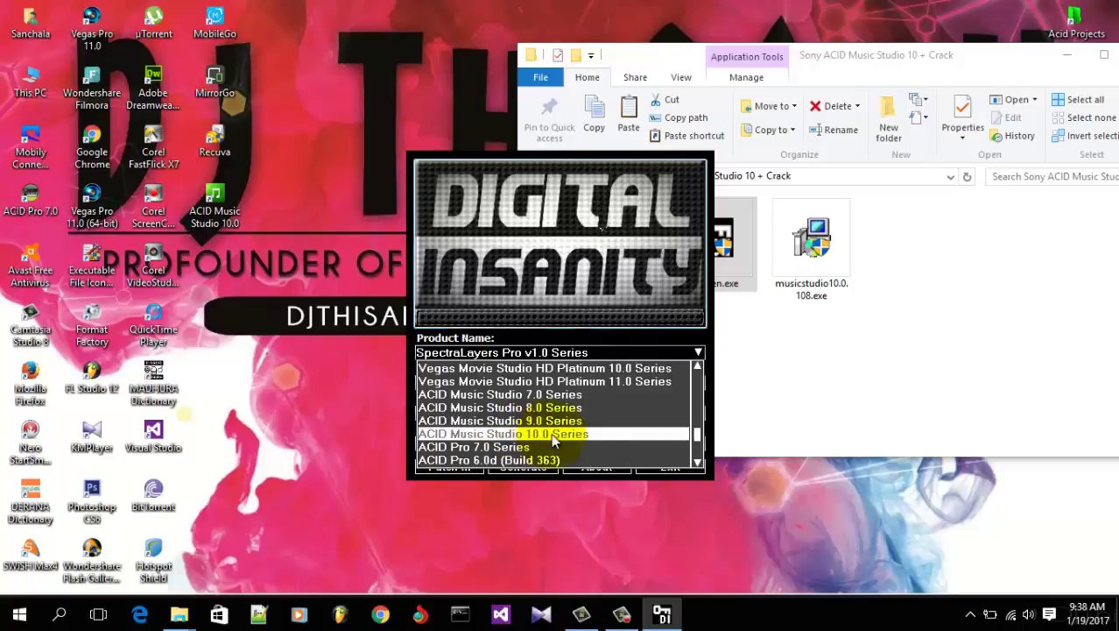
left_click(598, 433)
Step: Patch the program files, using the ACID Music Studio 10.0 folder under Sony as the installation directory
left_click(461, 466)
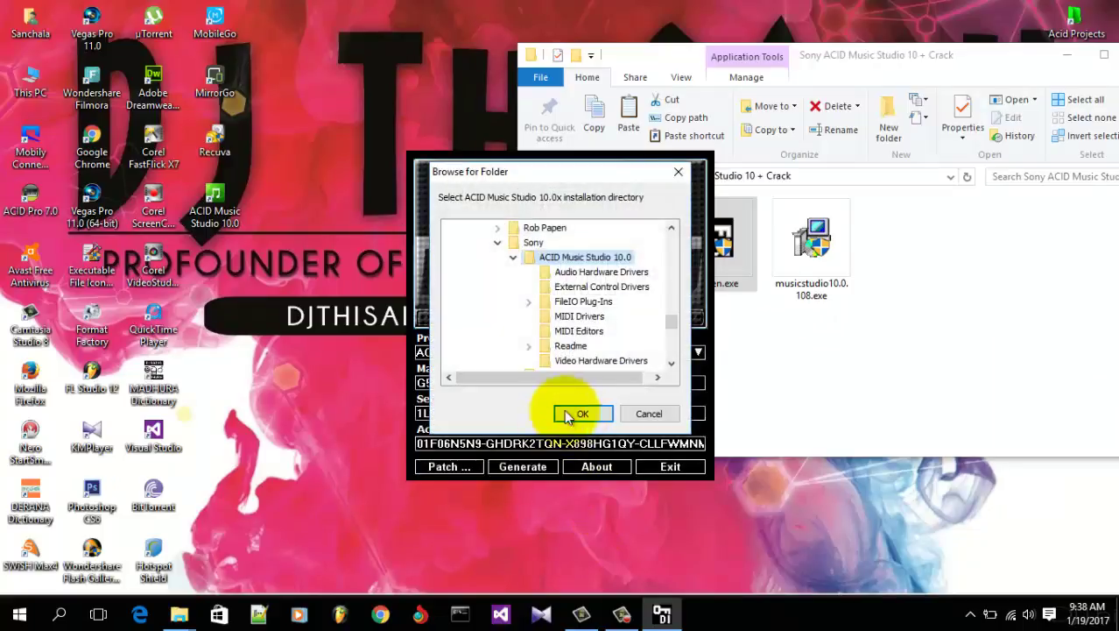
left_click(578, 412)
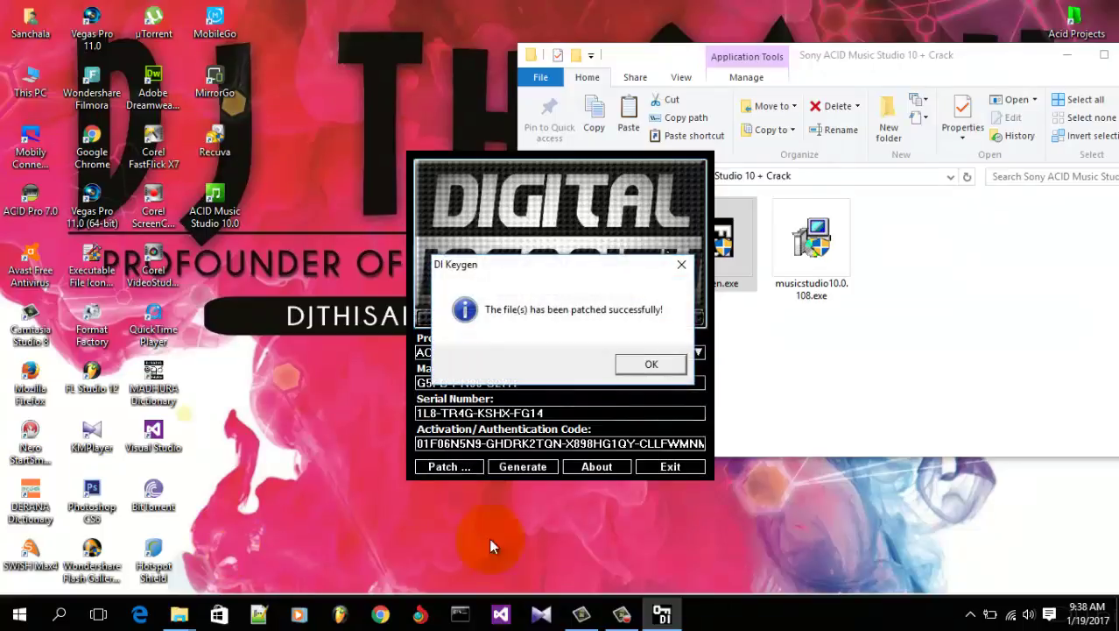
left_click(651, 368)
Step: Move the keygen window aside, run musicstudio100.exe from the ACID Music Studio 10.0 folder and continue past the elevated-privileges notice
left_click_drag(574, 211, 902, 123)
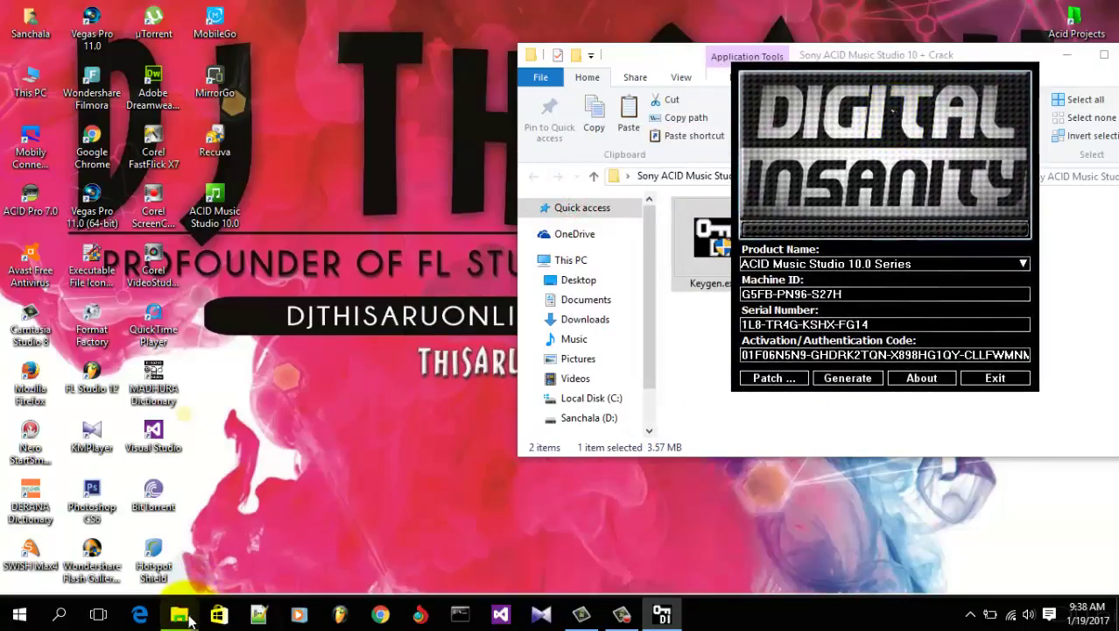
left_click(191, 619)
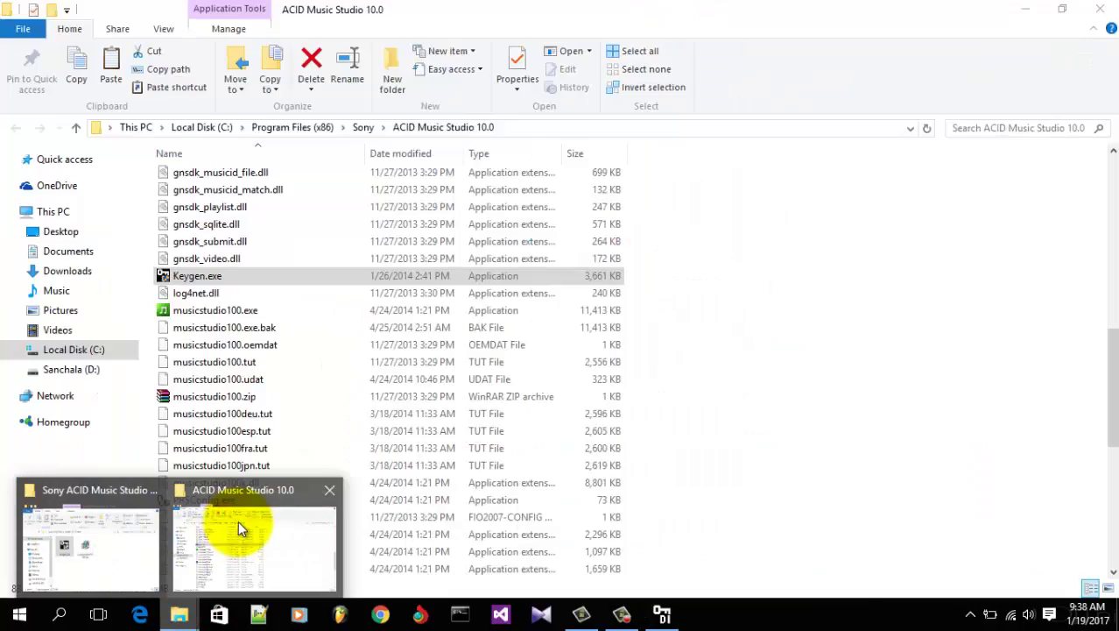
left_click(238, 520)
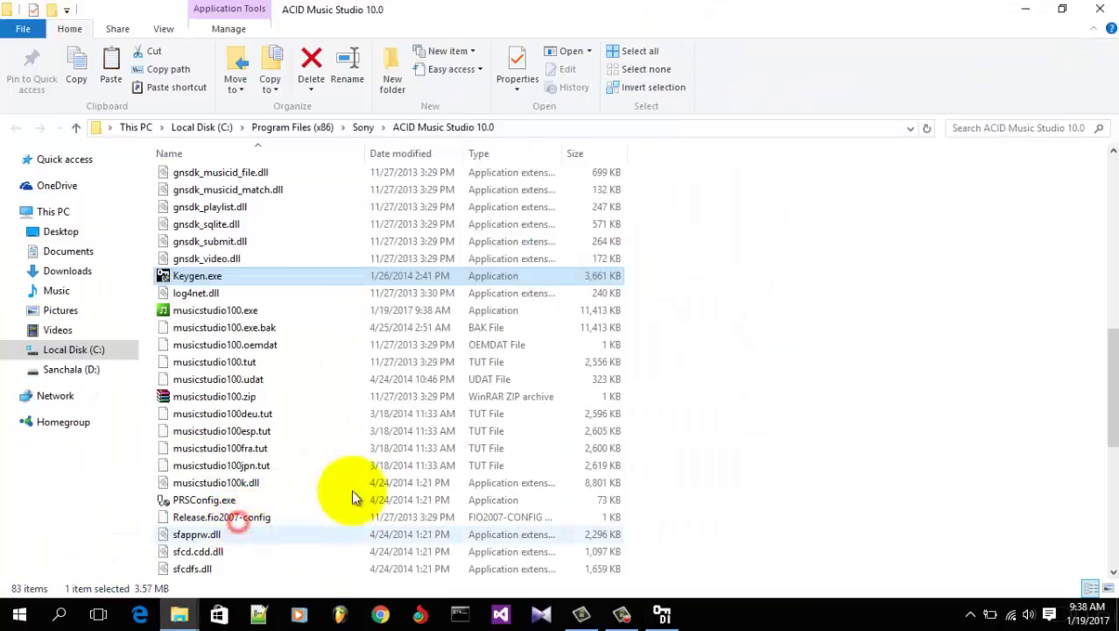
left_click(287, 312)
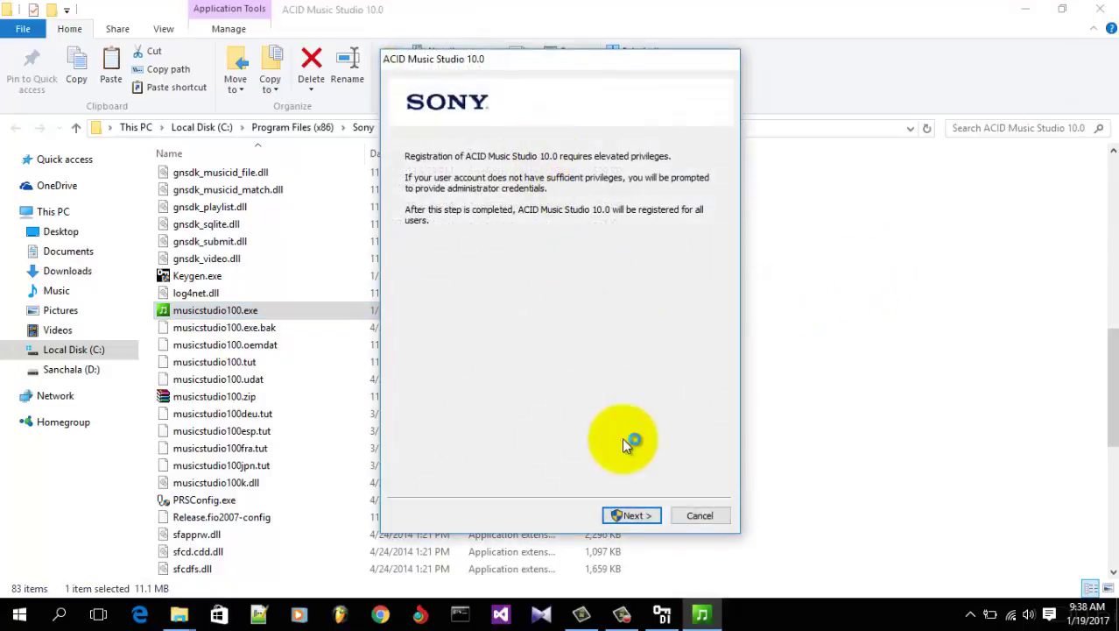
left_click(637, 515)
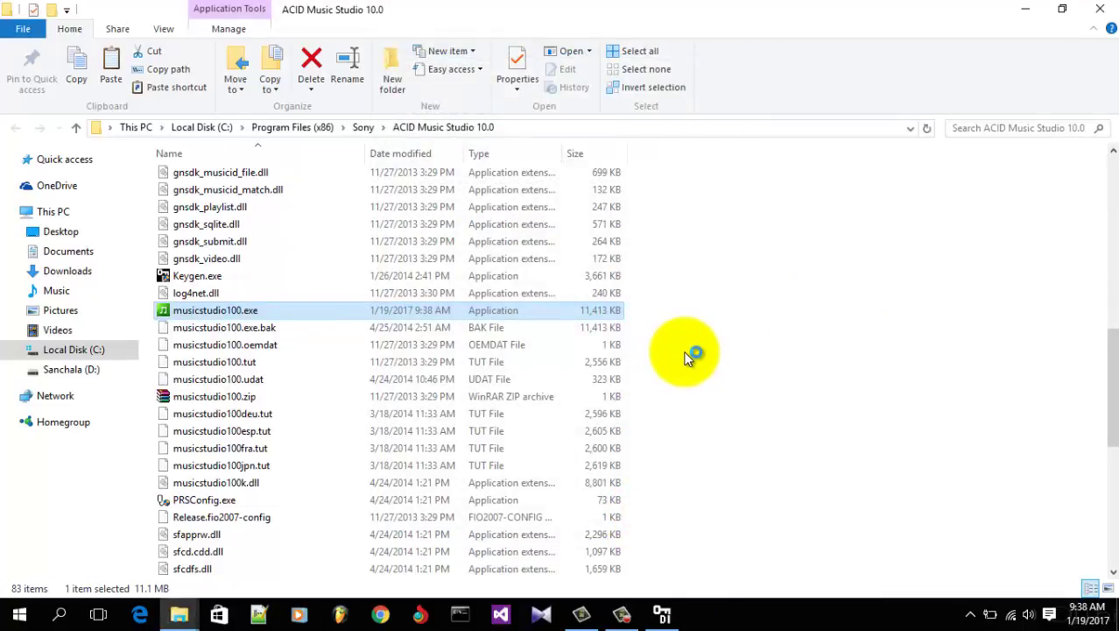
Step: Minimize the installation folder, copy the keygen's serial number into the registration wizard's serial number field and continue
left_click(1018, 13)
left_click_drag(562, 99, 466, 52)
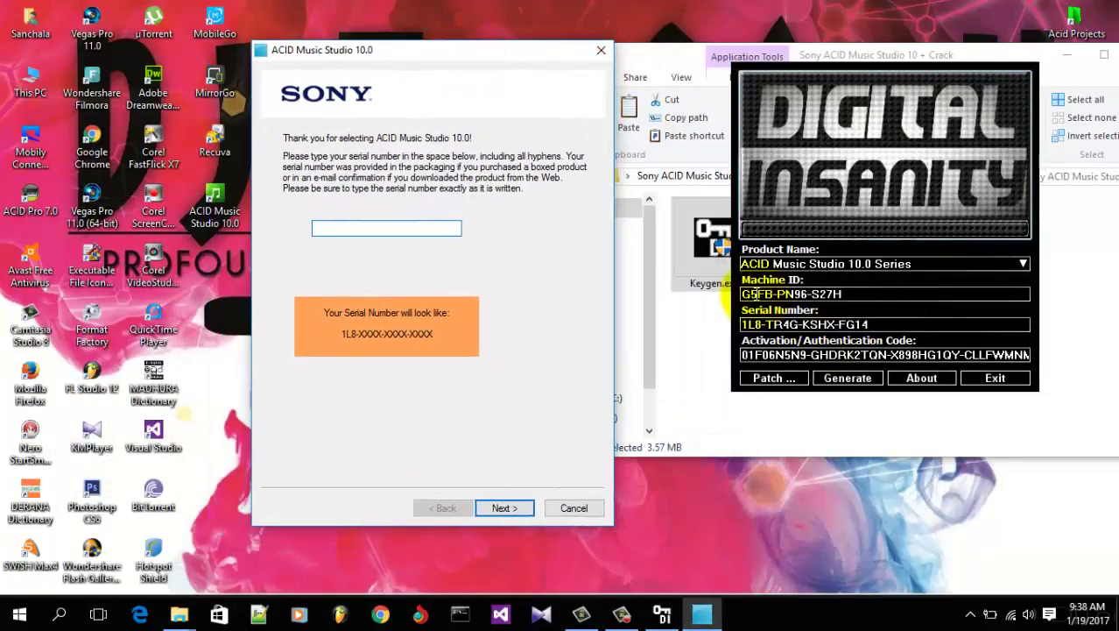
left_click_drag(876, 324, 740, 324)
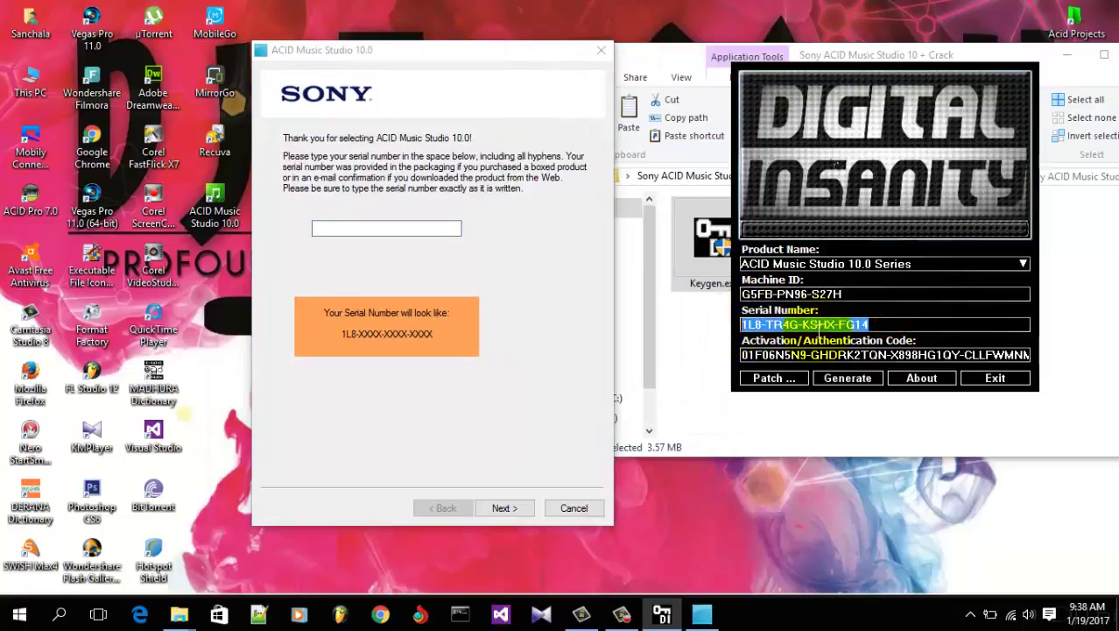
right_click(816, 324)
left_click(890, 387)
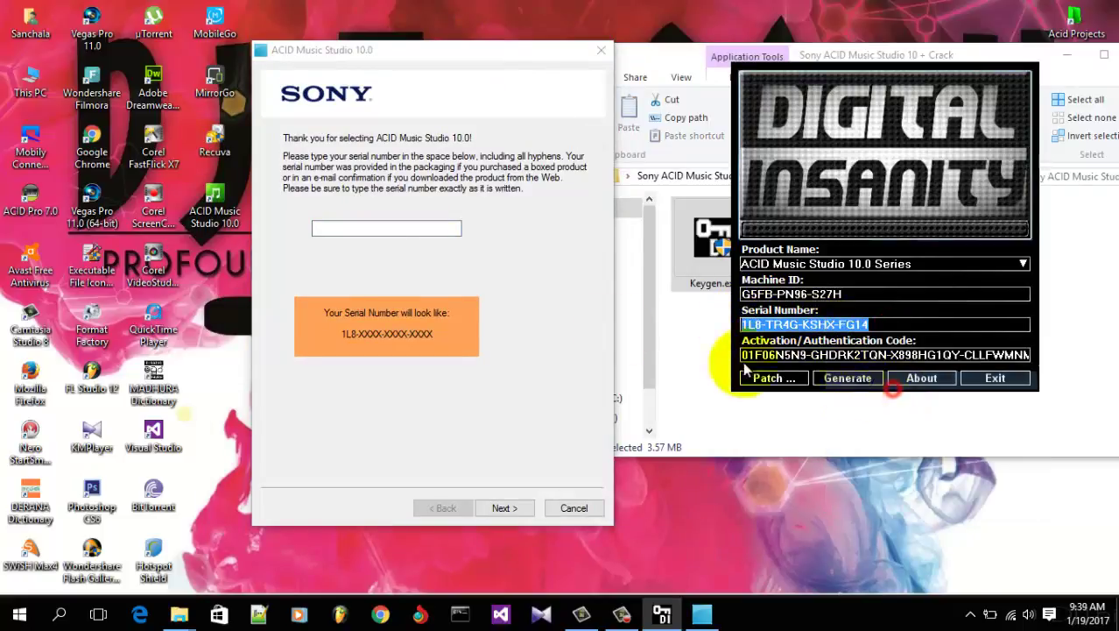
left_click(373, 228)
right_click(374, 228)
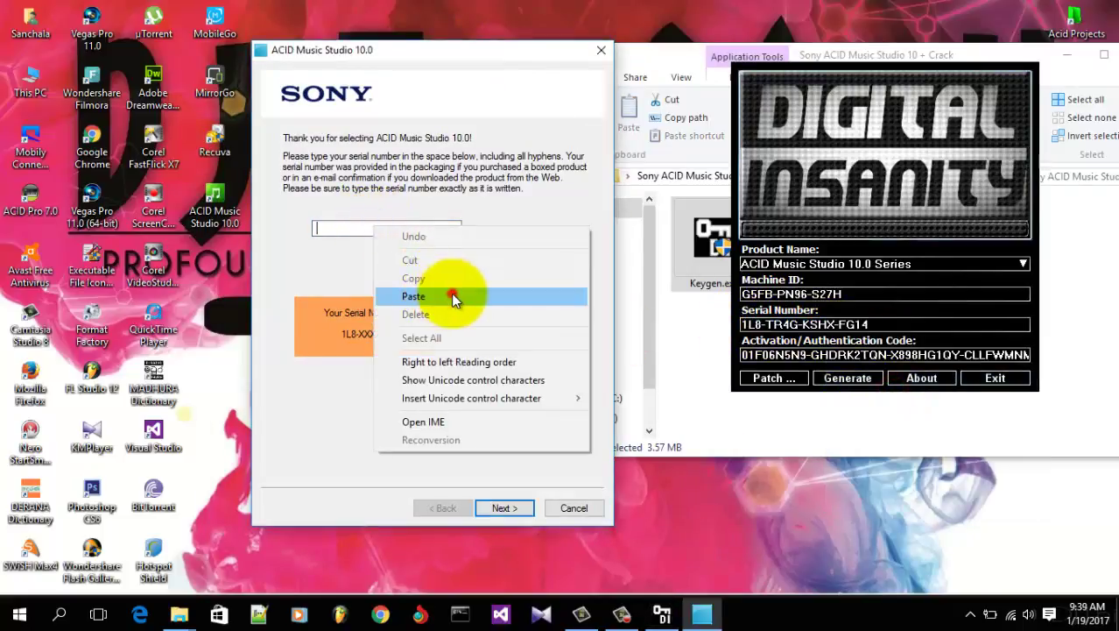
left_click(454, 299)
left_click_drag(408, 50, 543, 38)
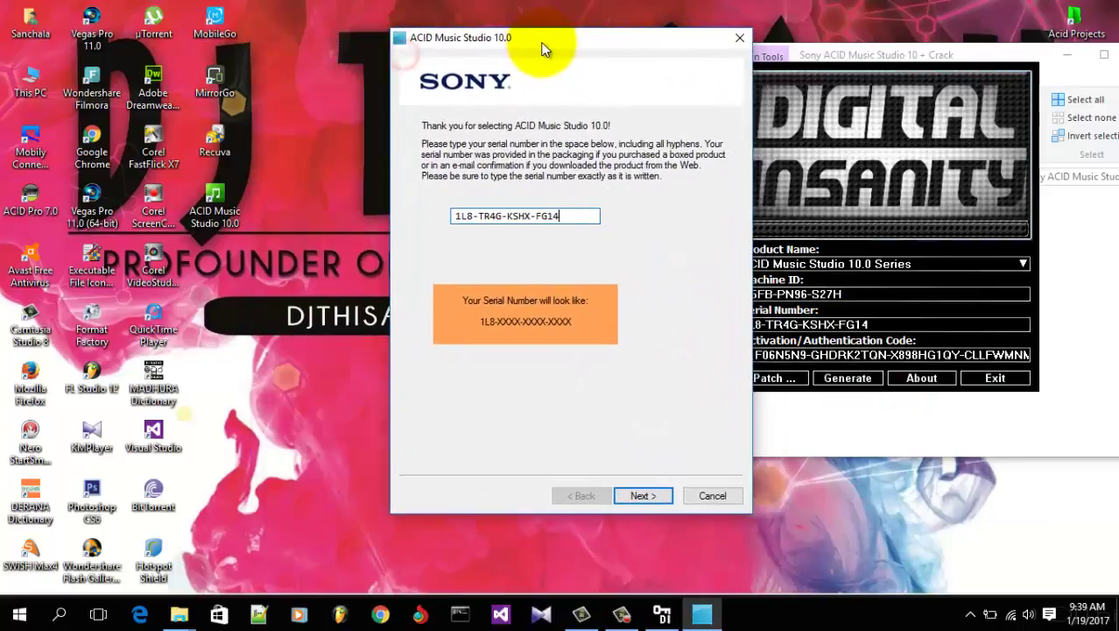
left_click(640, 495)
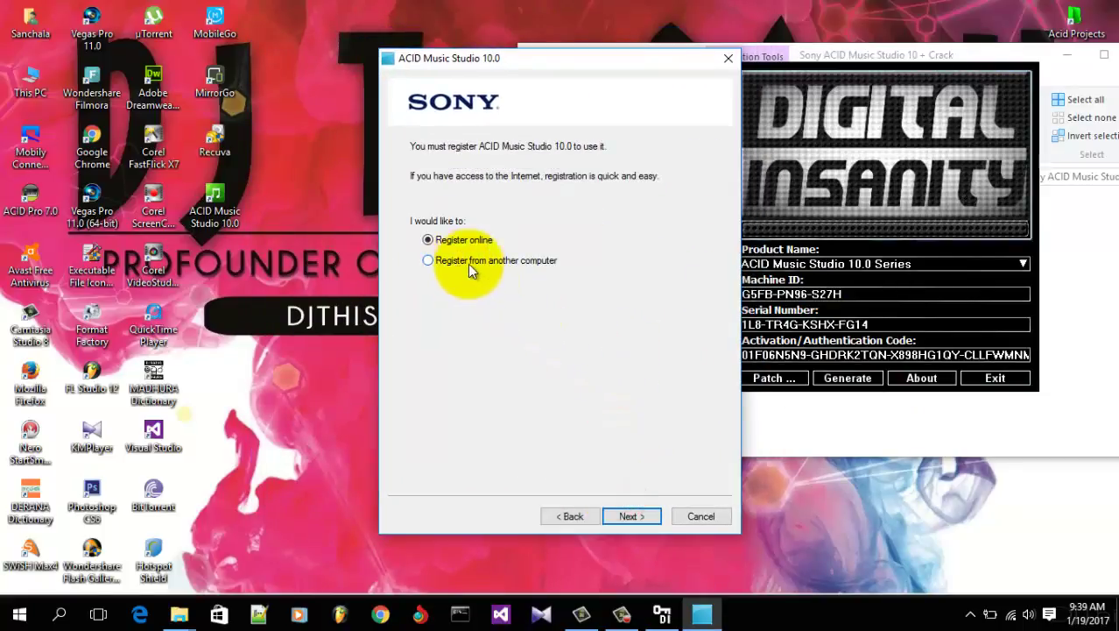
Step: Choose to register from another computer and continue to the registration information form
left_click(470, 263)
left_click(632, 515)
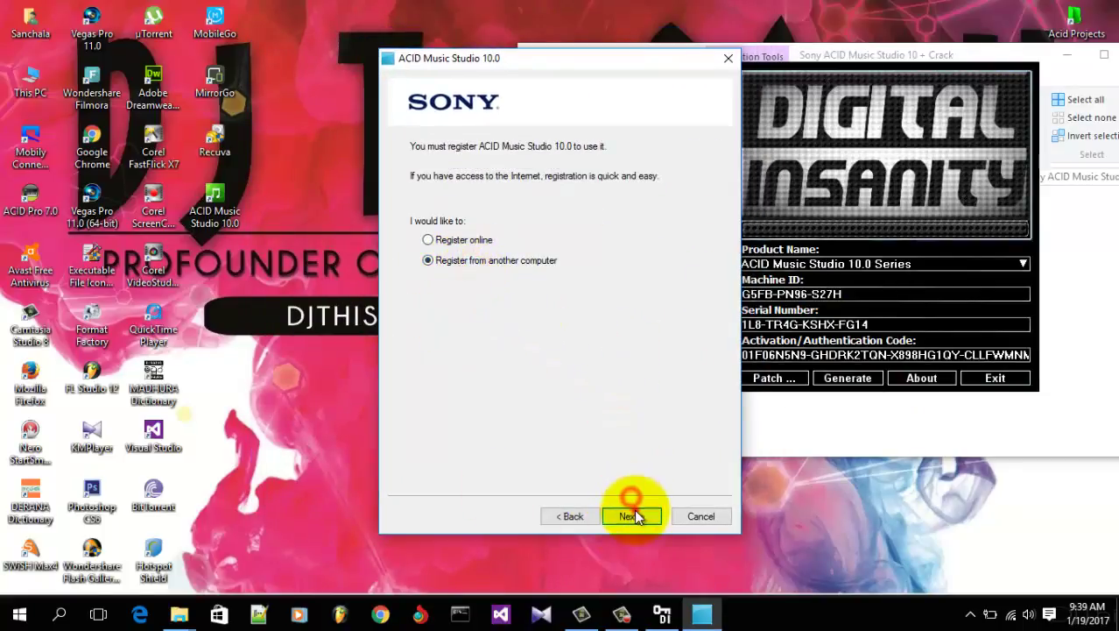
left_click(633, 516)
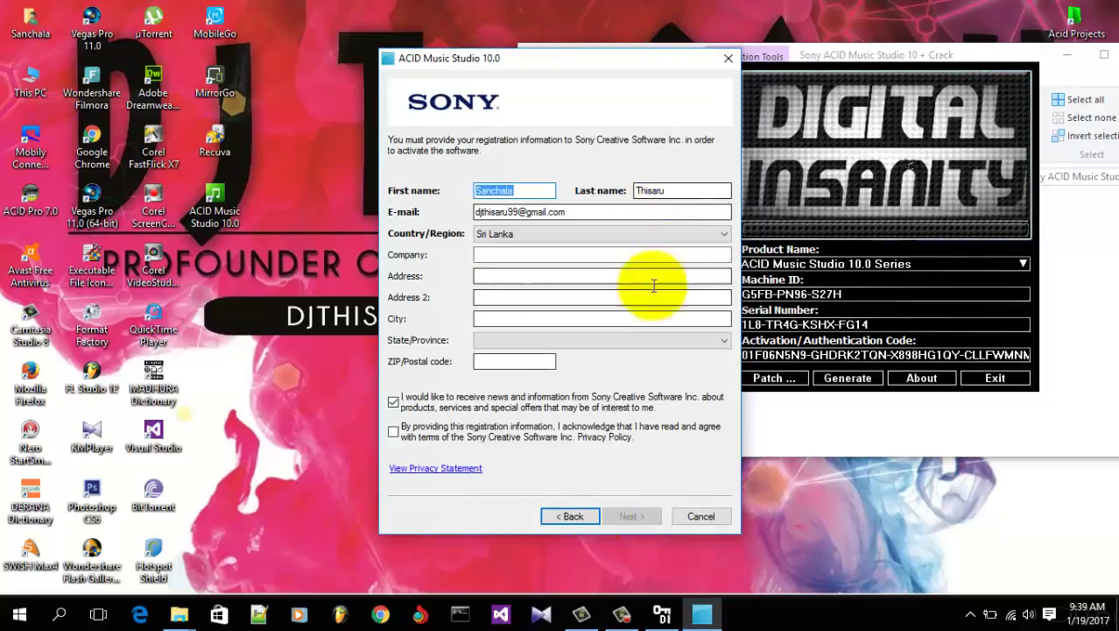
Step: Accept the Sony Creative Software privacy policy terms on the registration form, leaving the country selection as it is
left_click(552, 233)
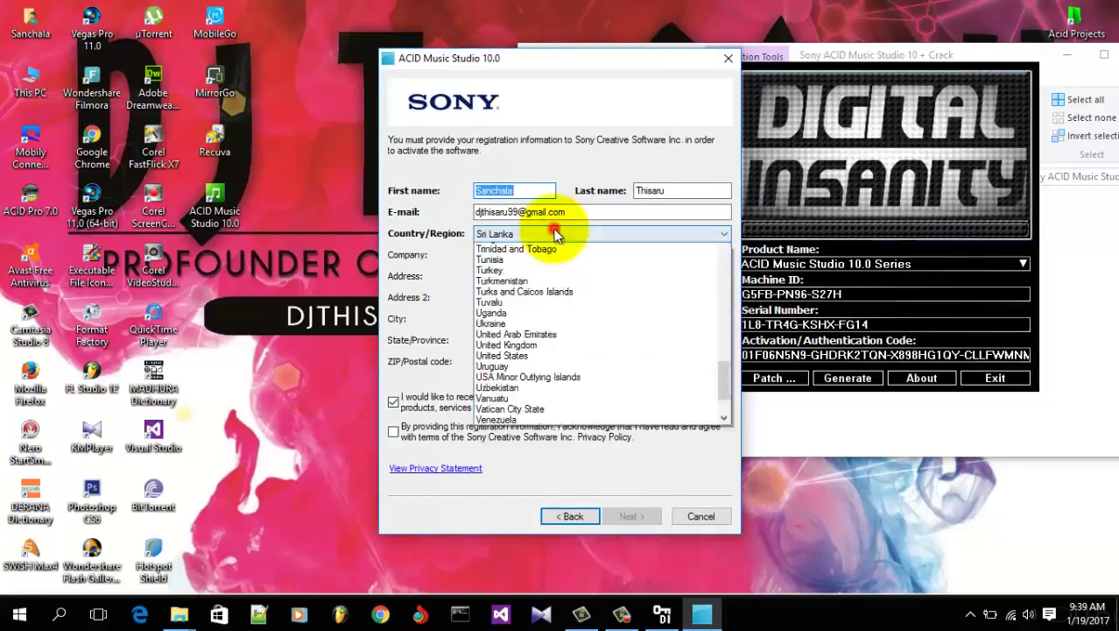
left_click(555, 233)
left_click(394, 431)
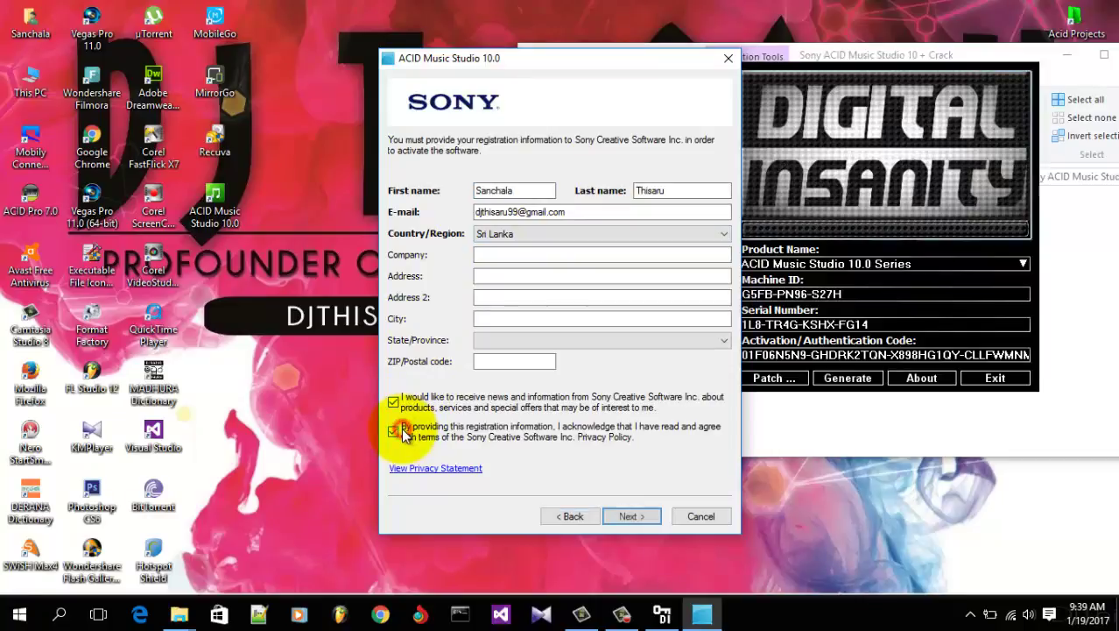
Step: Save the registration file as Register ACID Music Studio.htm in Documents and continue to the authentication code page
left_click(631, 517)
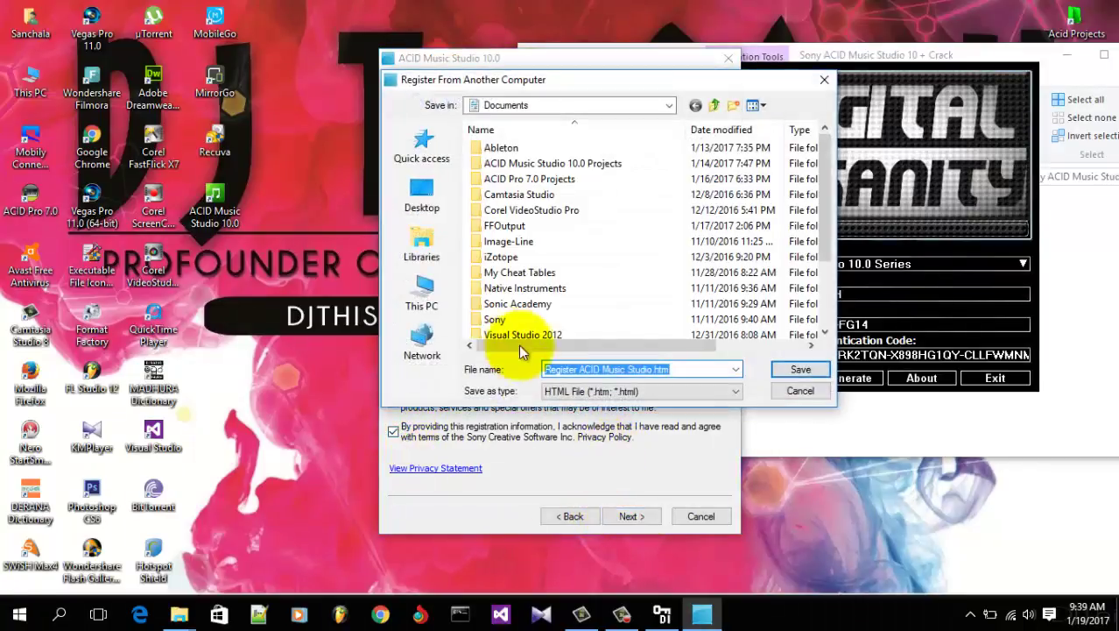
left_click(800, 369)
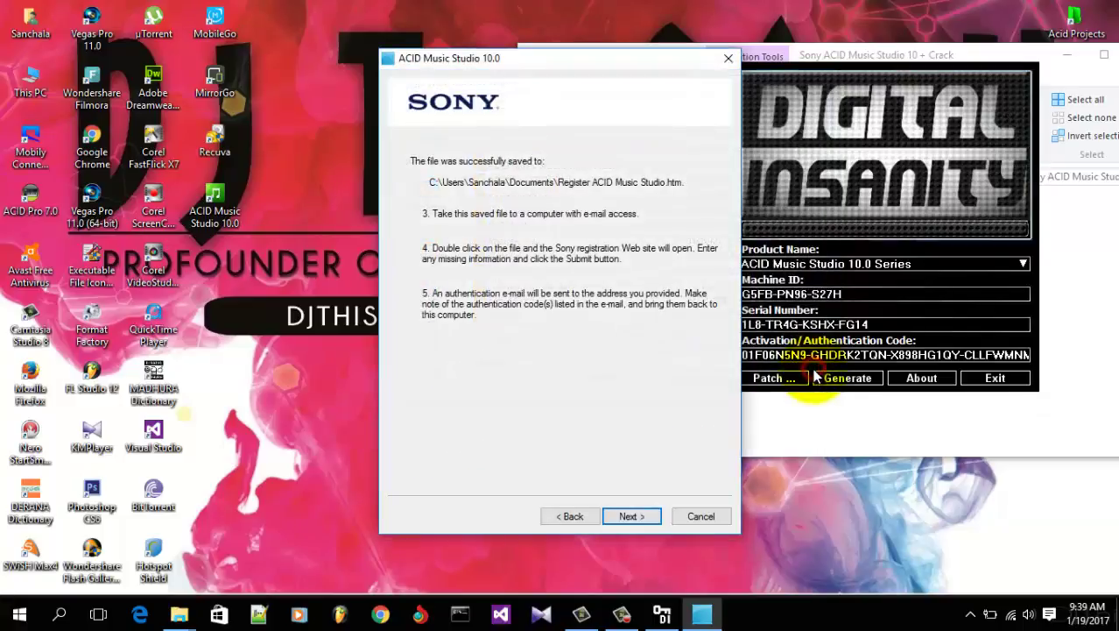
left_click(632, 517)
Step: Copy the keygen's activation/authentication code into the wizard's authentication code field and finish the registration
left_click(837, 116)
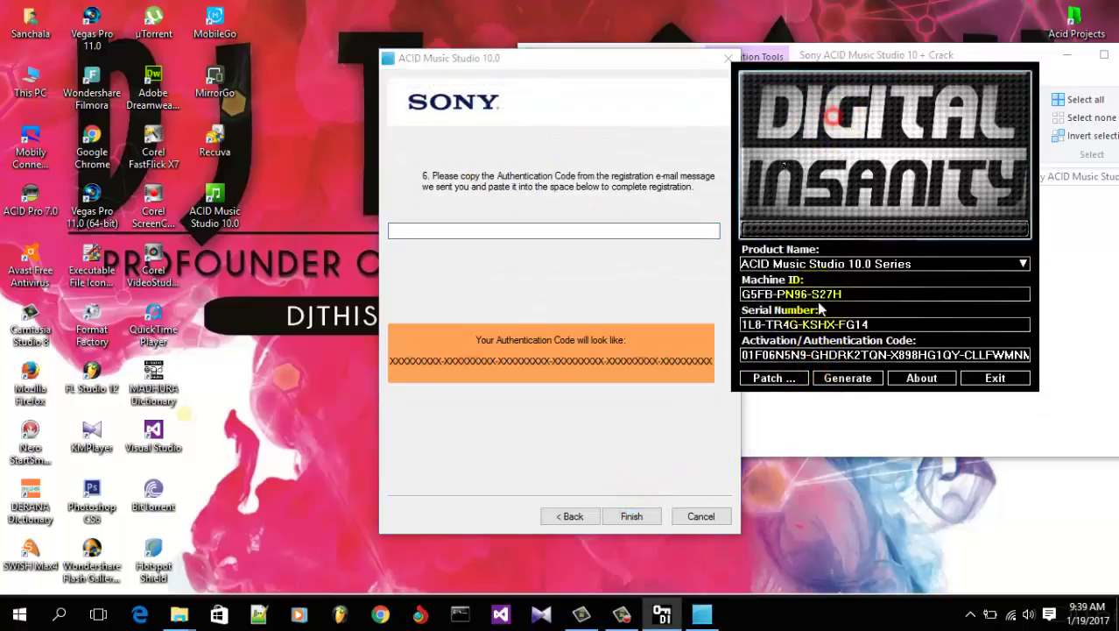
left_click(742, 354)
left_click_drag(743, 355, 1047, 367)
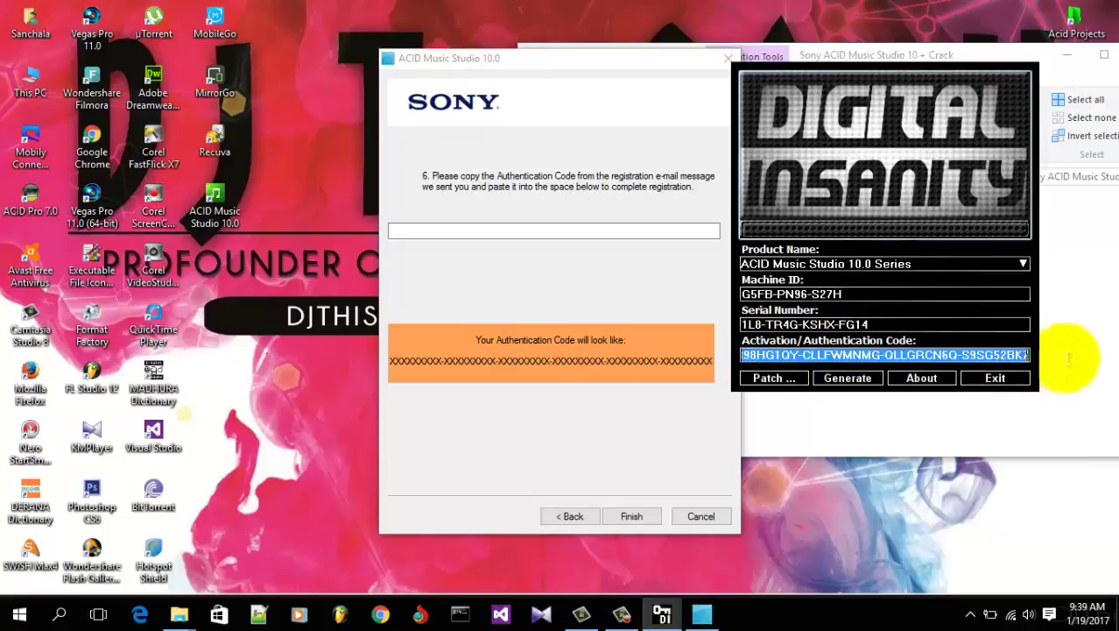
right_click(880, 354)
left_click(948, 401)
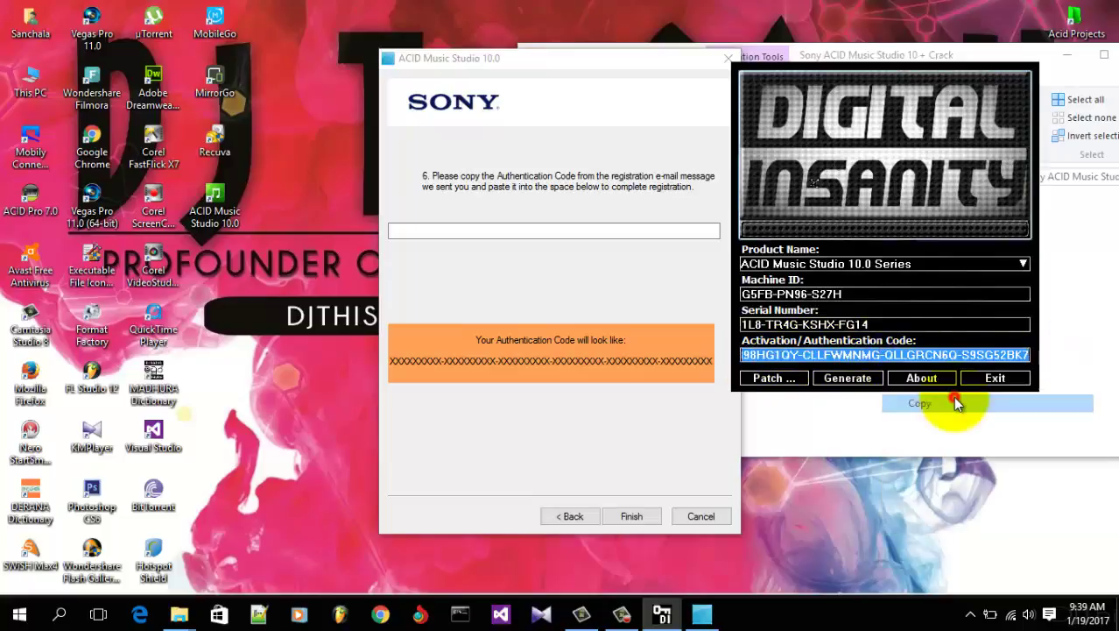
left_click(449, 233)
right_click(448, 231)
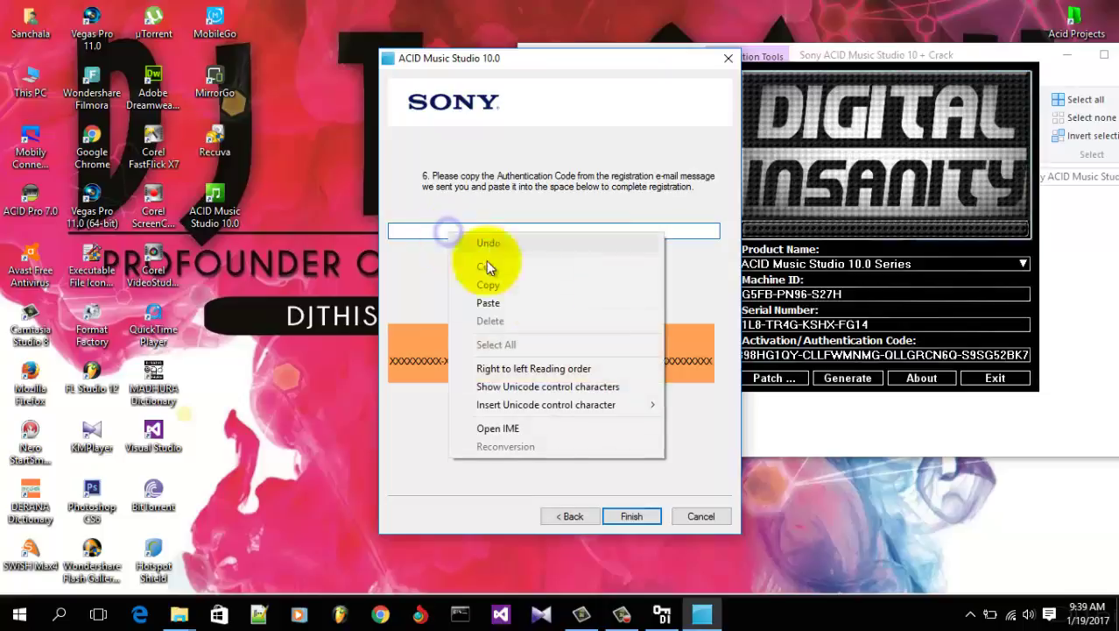
left_click(532, 305)
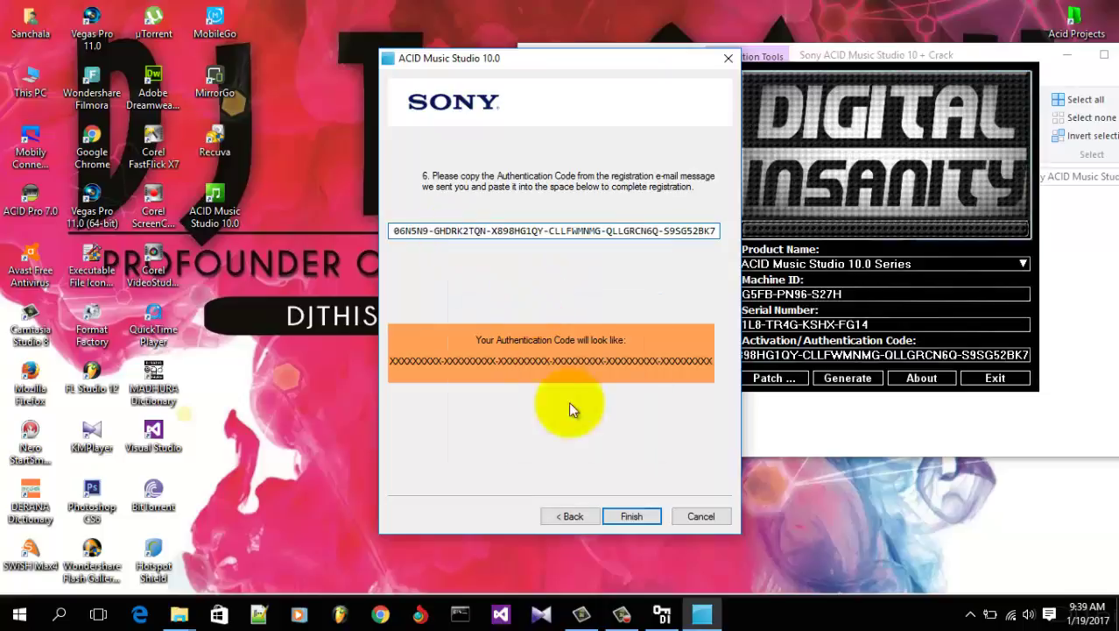
left_click(647, 515)
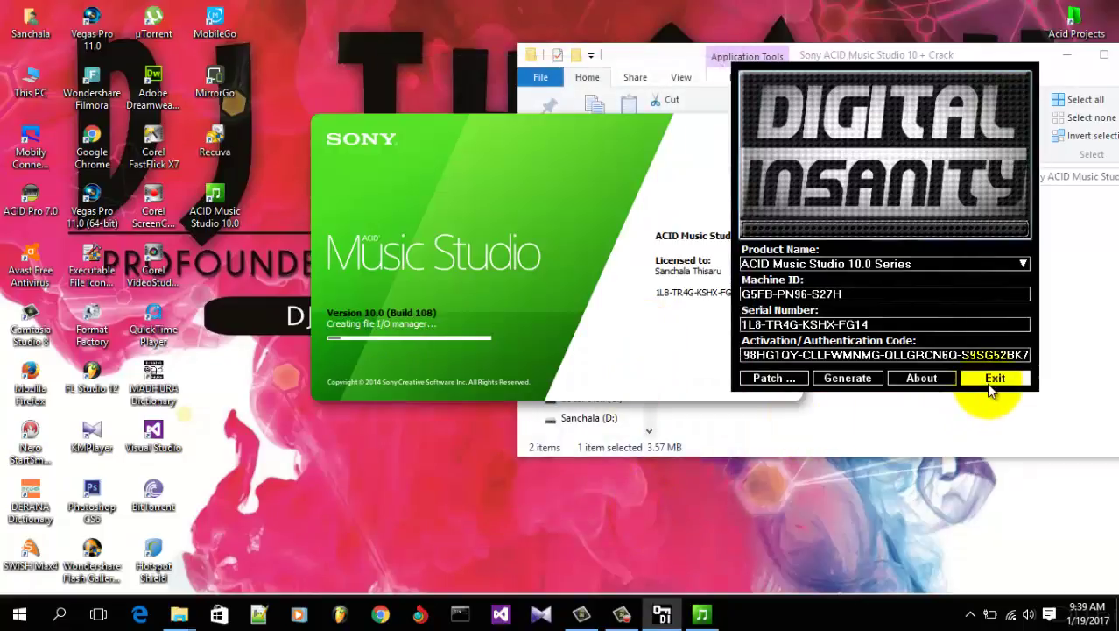
Step: Exit the keygen and close the Sony ACID Music Studio 10 + Crack folder window
left_click(1011, 378)
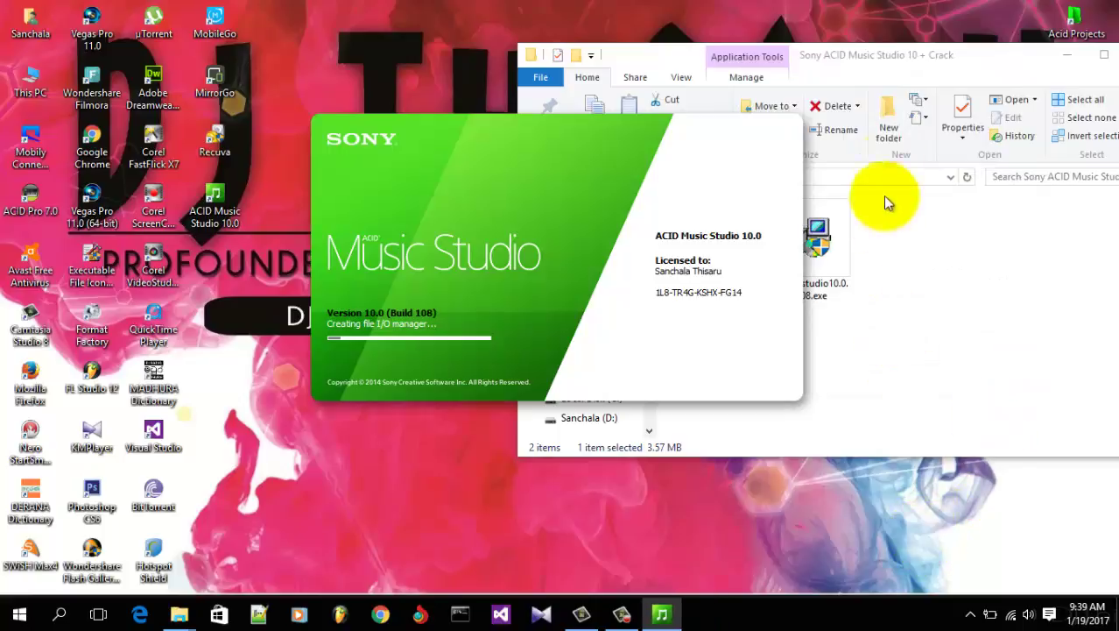
left_click_drag(980, 66, 791, 83)
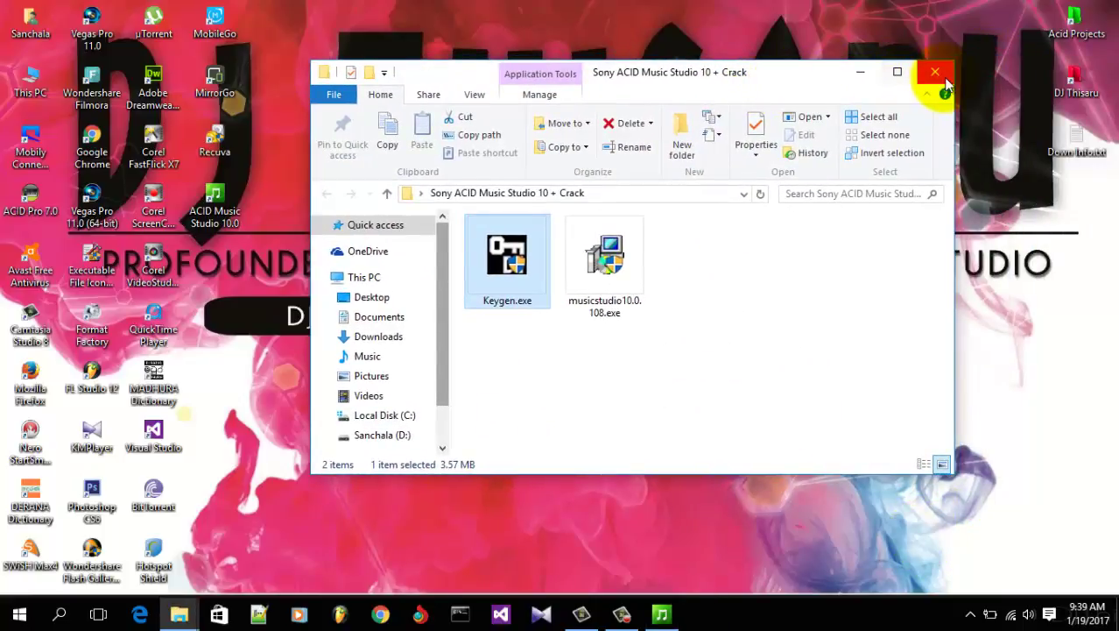
left_click(951, 73)
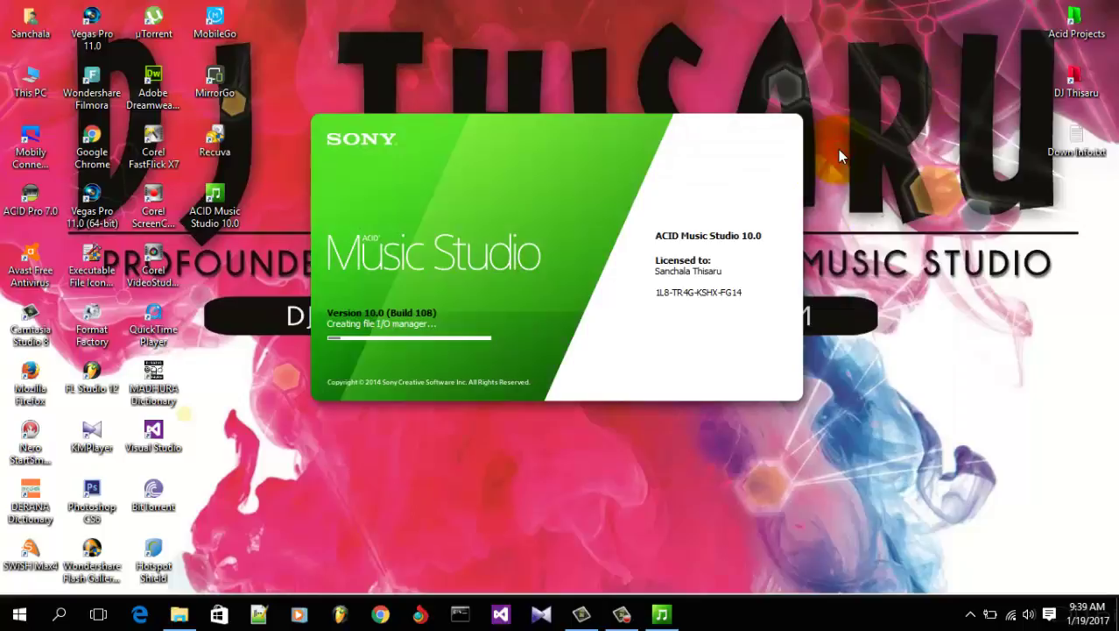